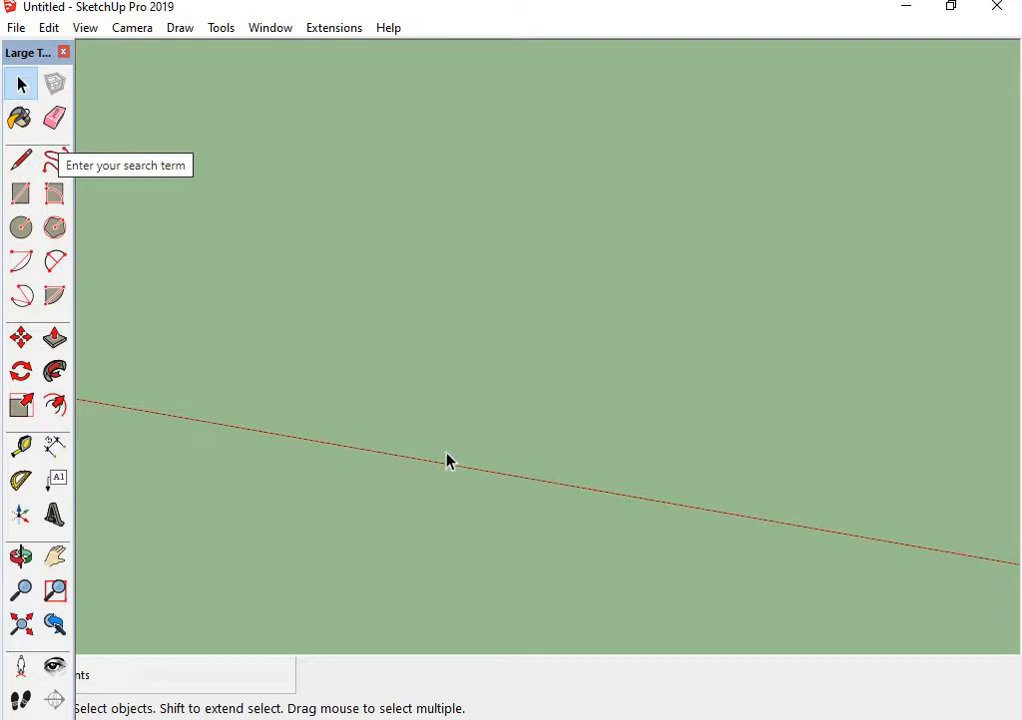
pyautogui.keyDown('shift'); pyautogui.moveTo(449, 461); pyautogui.dragTo(627, 468, button='middle'); pyautogui.keyUp('shift')
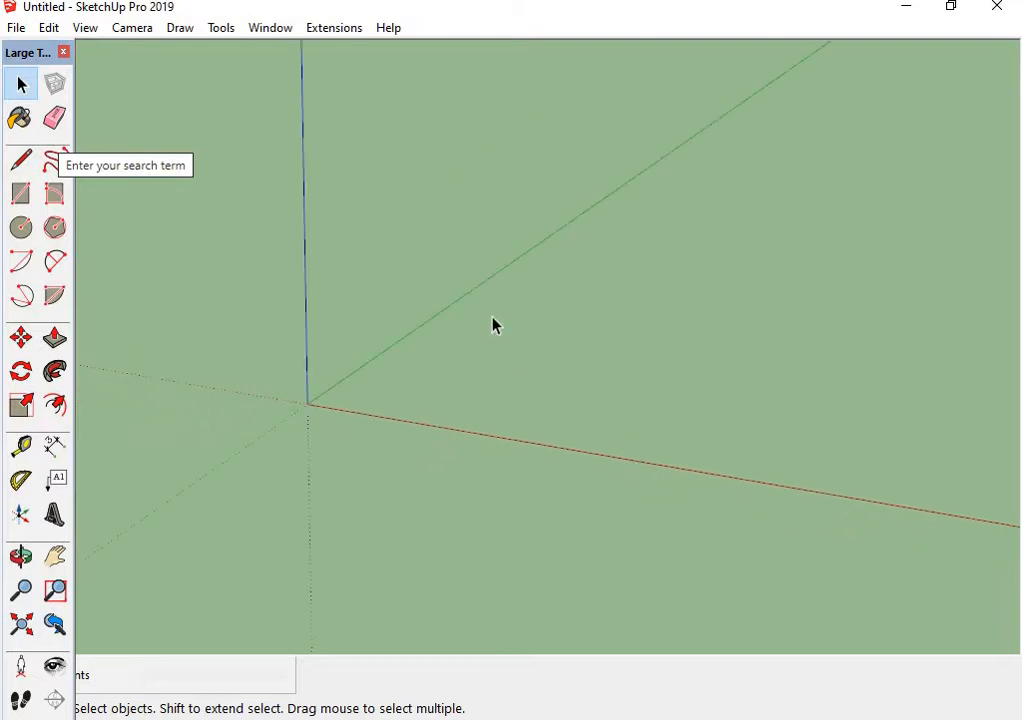
pyautogui.moveTo(492, 325); pyautogui.dragTo(449, 338, button='middle')
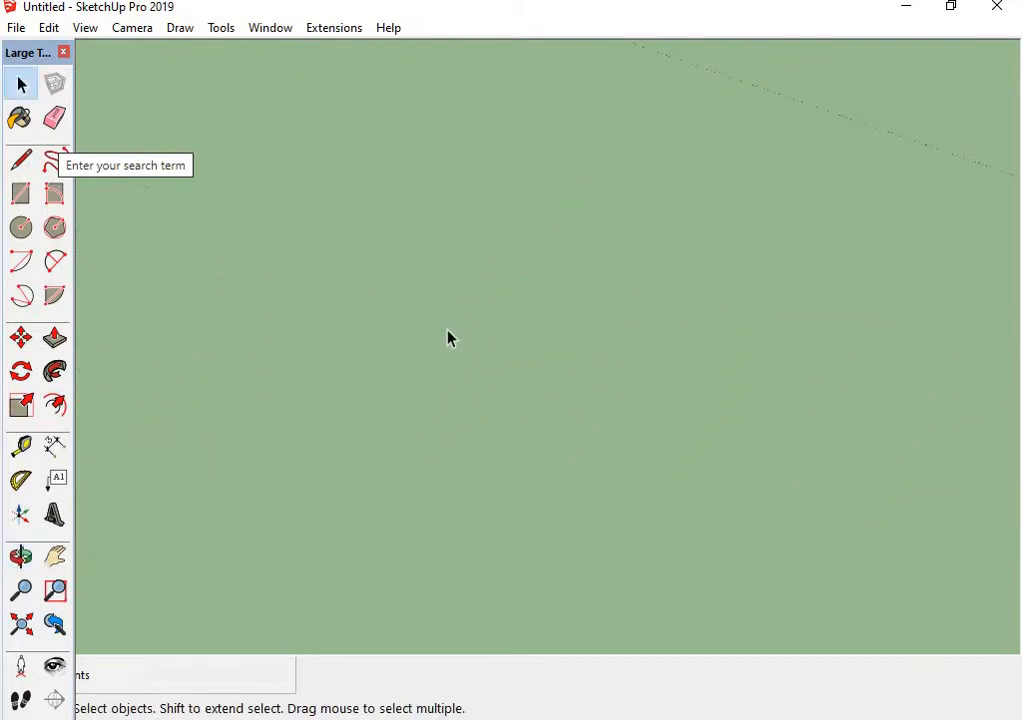
pyautogui.scroll(-5, 463, 342)
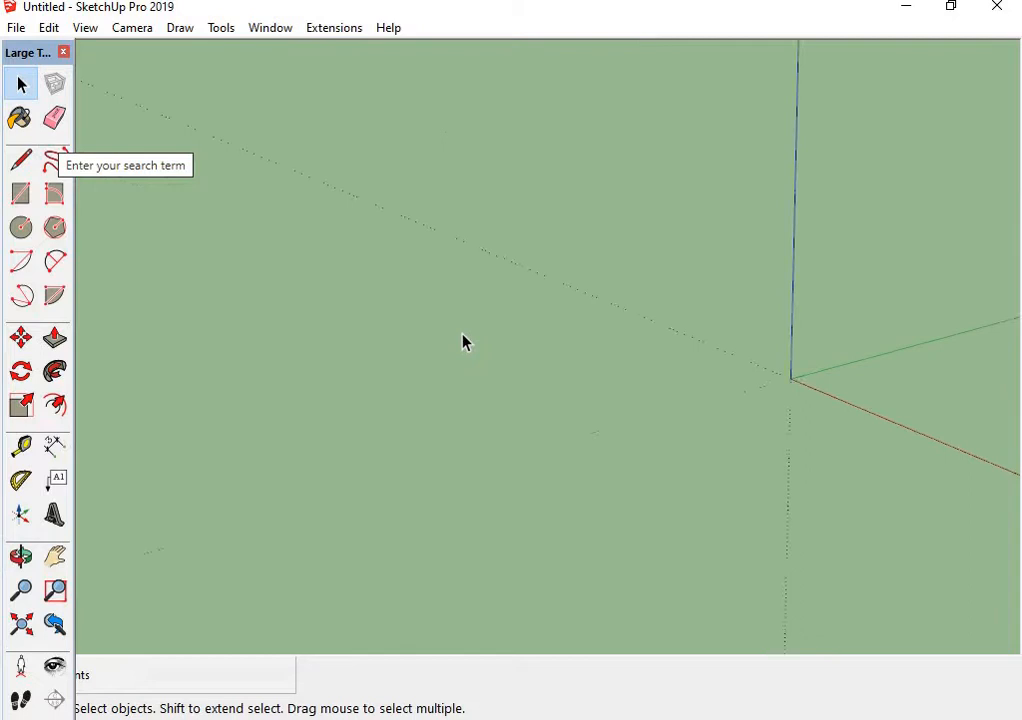
pyautogui.click(21, 193)
pyautogui.click(611, 336)
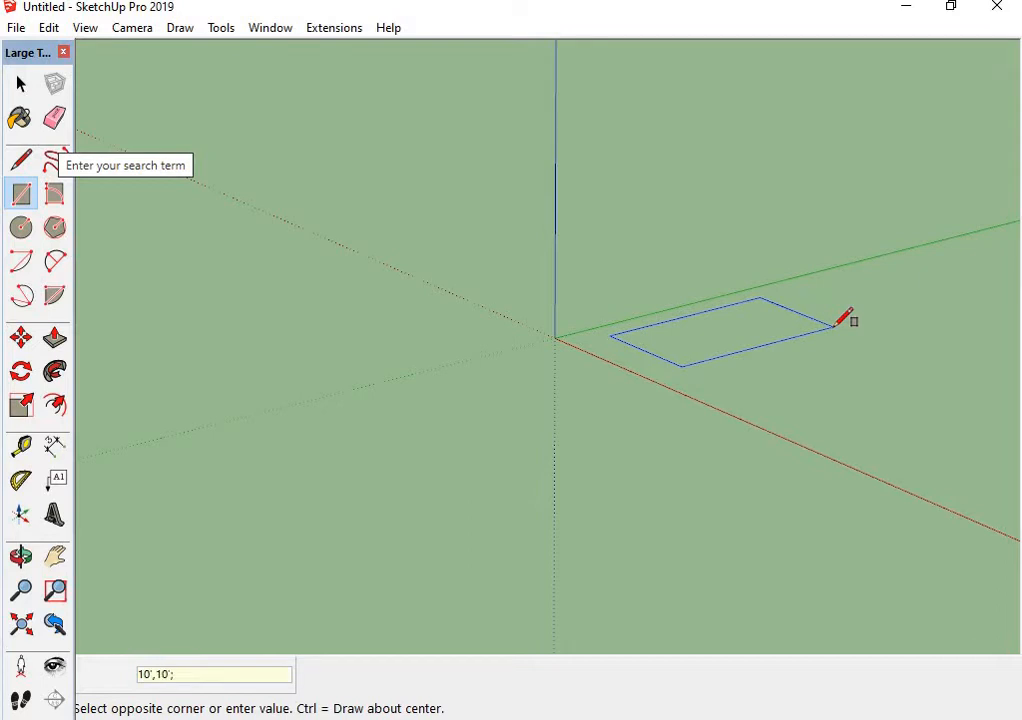
pyautogui.press('Escape')
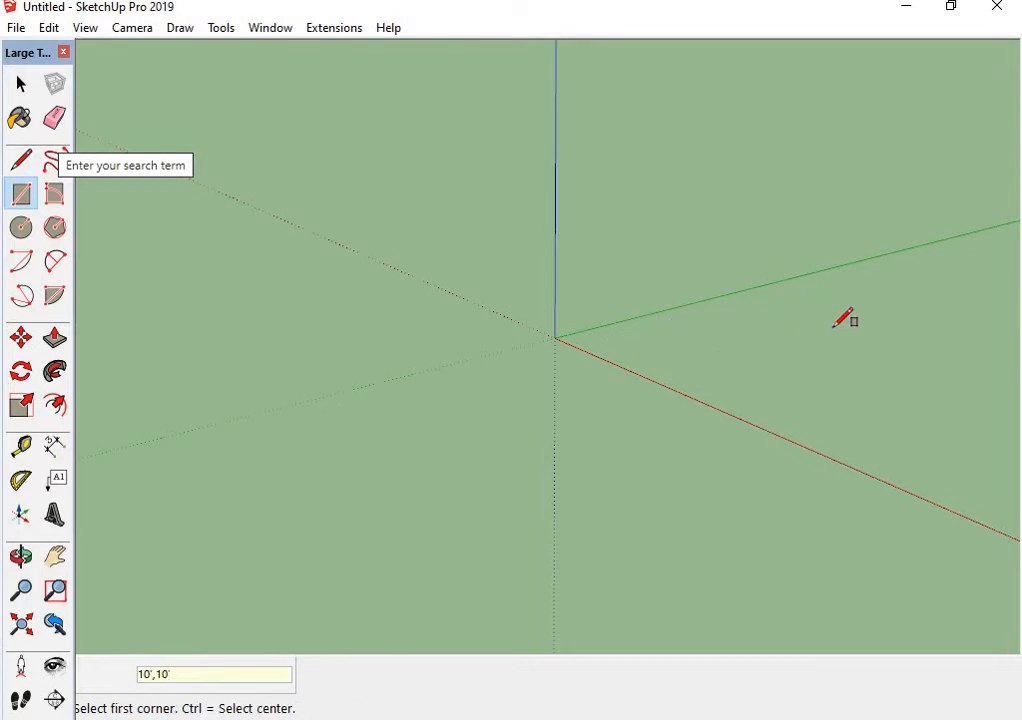
pyautogui.moveTo(651, 323)
pyautogui.mouseDown(button='middle')
pyautogui.moveTo(741, 511)
pyautogui.moveTo(787, 513)
pyautogui.moveTo(643, 319)
pyautogui.mouseUp(button='middle')
pyautogui.click(645, 320)
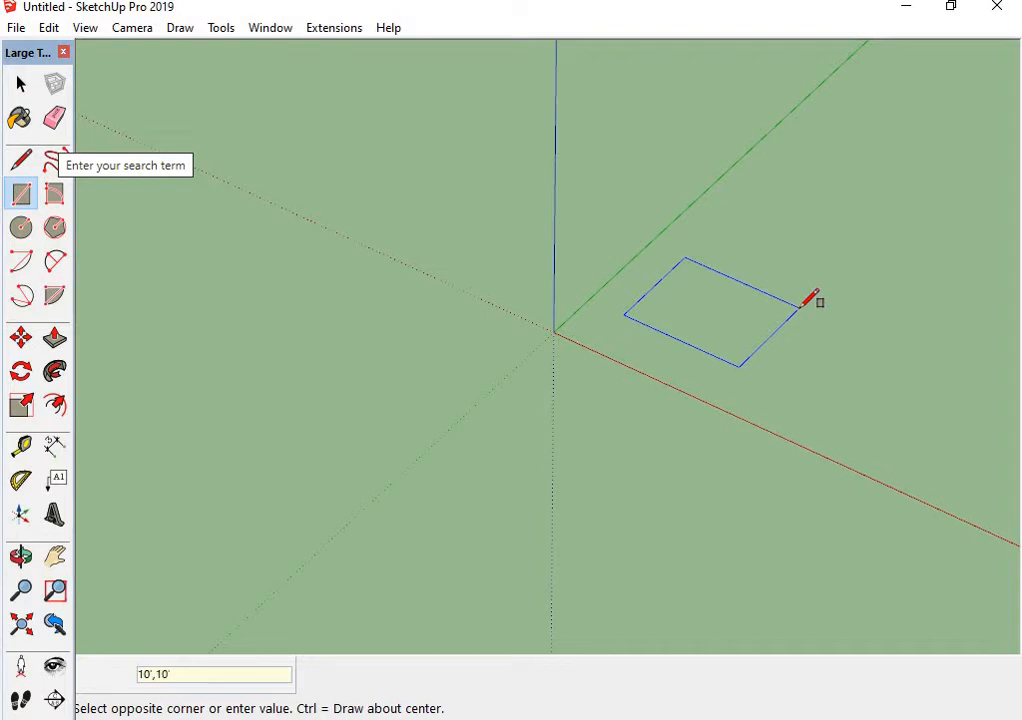
pyautogui.press('Escape')
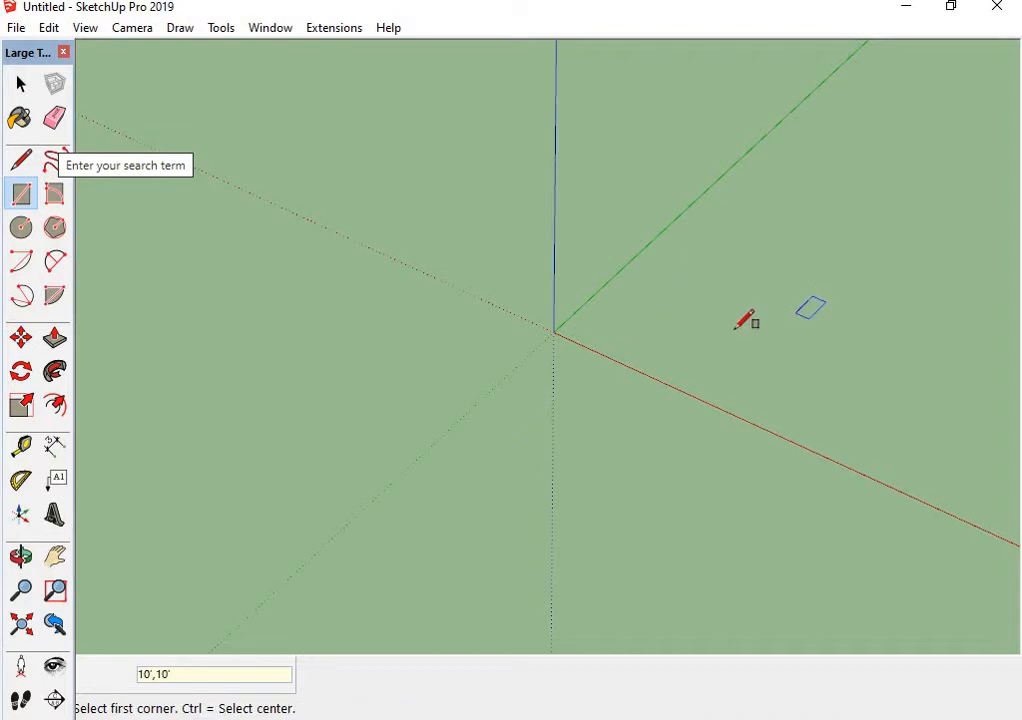
# Draw a roughly square rectangle on the ground plane between the red and green axes near the origin.
pyautogui.moveTo(745, 320); pyautogui.dragTo(410, 201, button='middle')
pyautogui.scroll(3, 691, 270)
pyautogui.click(491, 343)
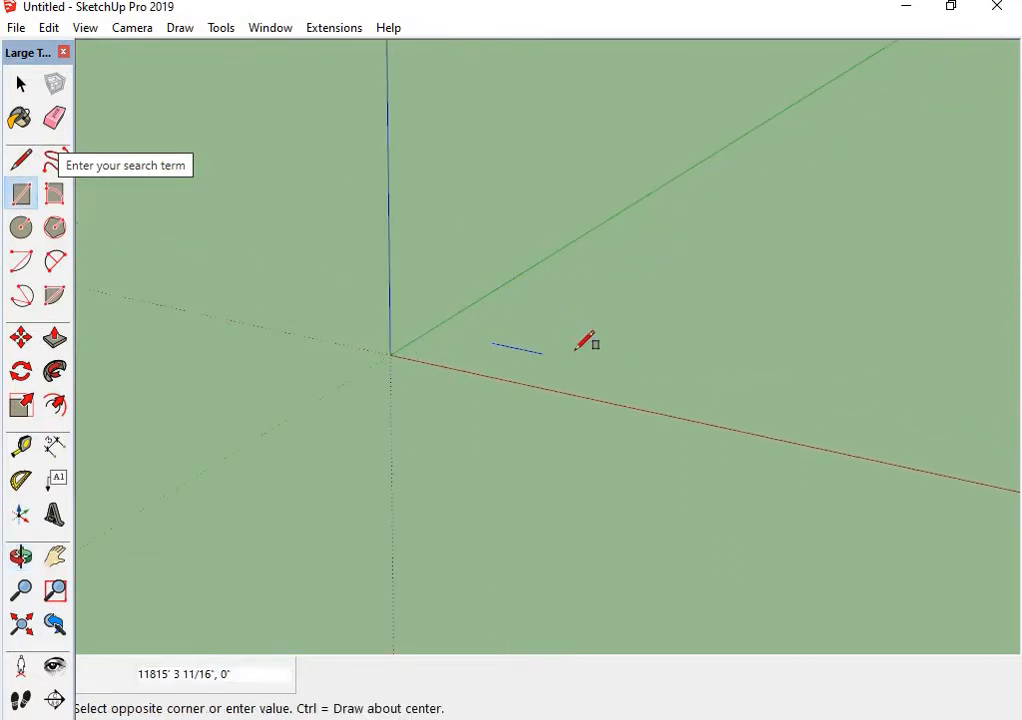
pyautogui.click(634, 323)
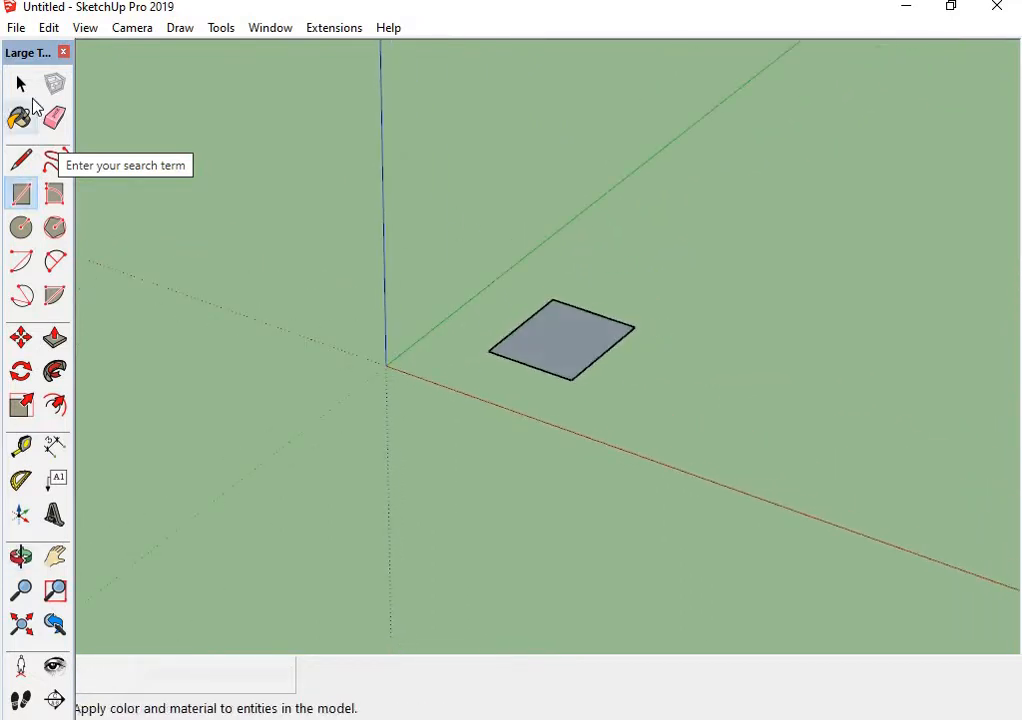
# Push/Pull the rectangle upward about 10,596' to form a box.
pyautogui.click(22, 84)
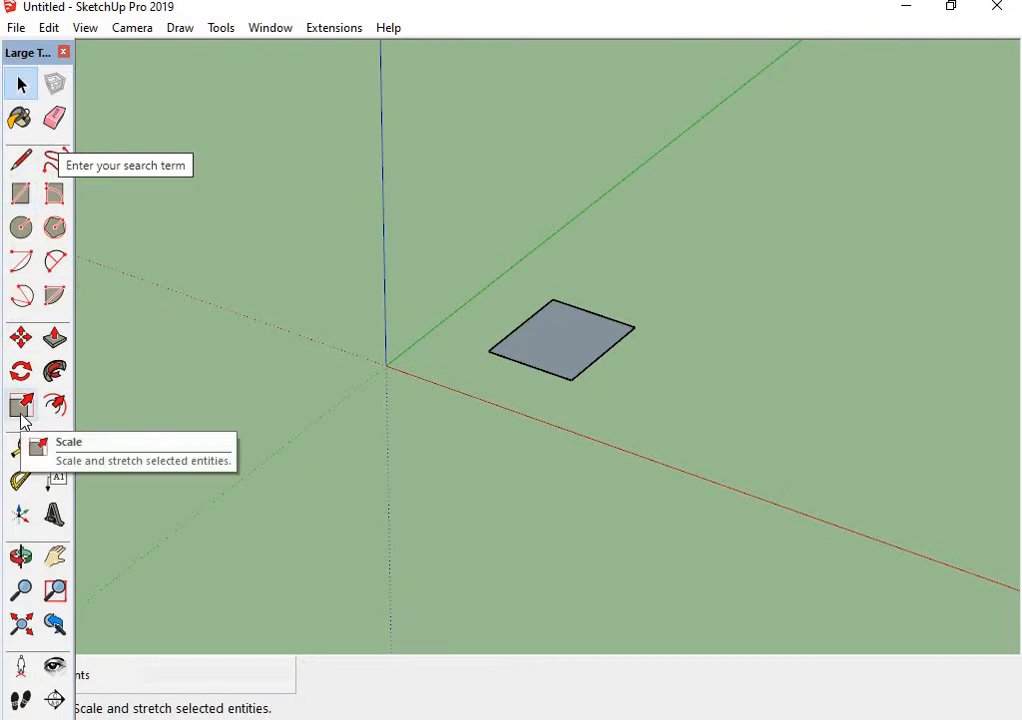
pyautogui.click(54, 338)
pyautogui.moveTo(586, 345); pyautogui.dragTo(585, 298)
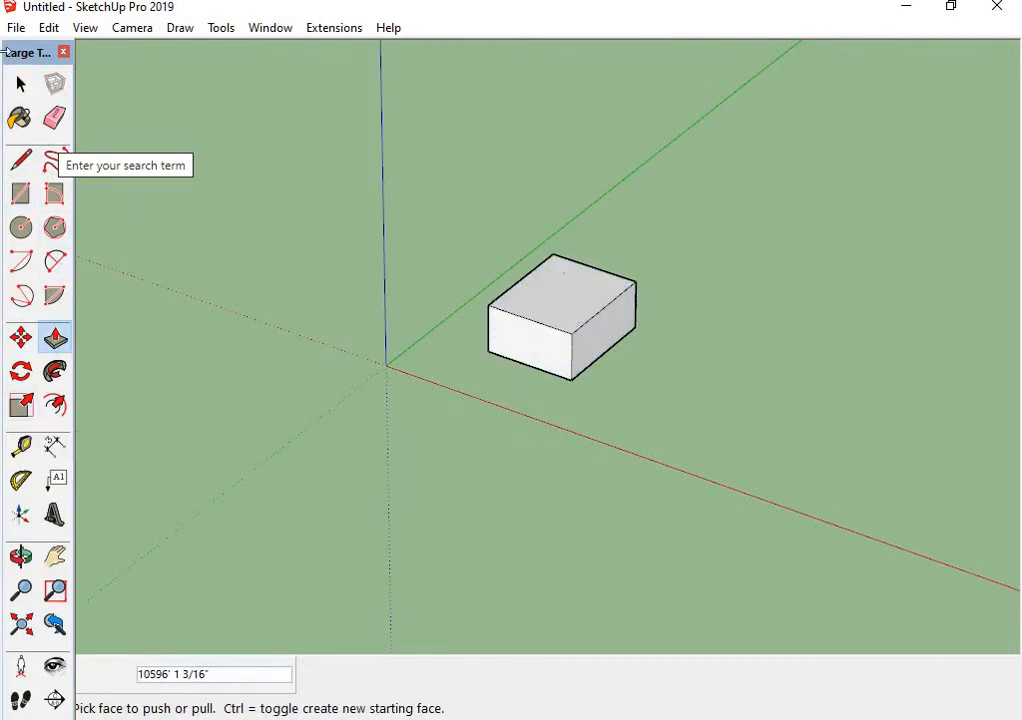
# Select the whole box and scale it uniformly from a corner by a factor of about 1.41.
pyautogui.press('space')
pyautogui.moveTo(394, 466); pyautogui.dragTo(398, 464)
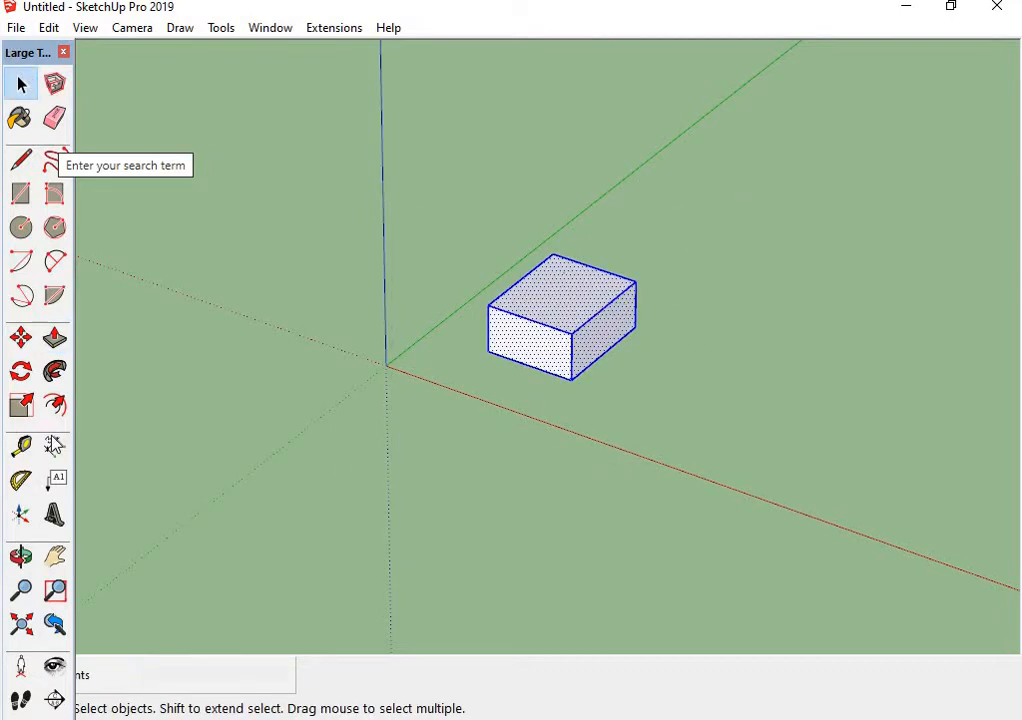
pyautogui.moveTo(461, 411); pyautogui.dragTo(430, 255, button='middle')
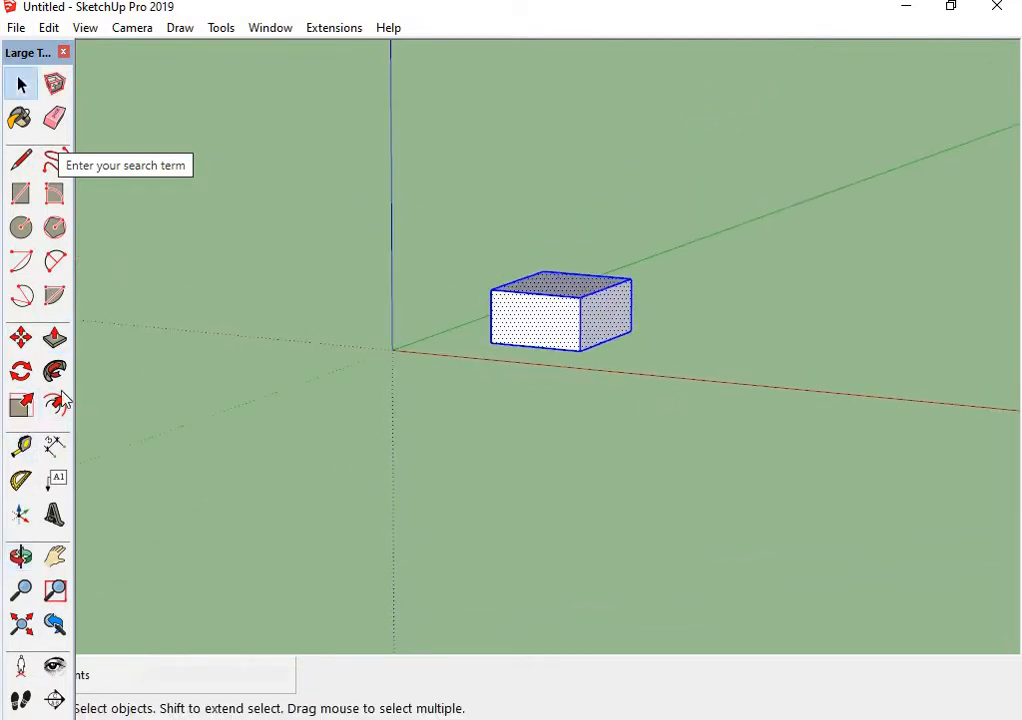
pyautogui.click(21, 405)
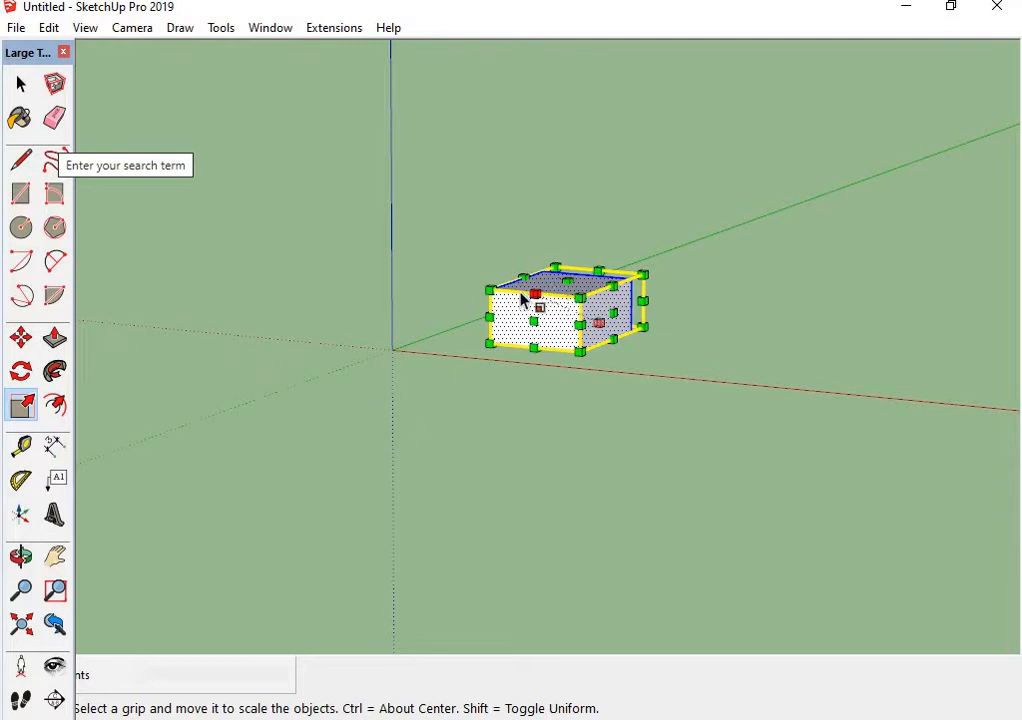
pyautogui.moveTo(490, 290); pyautogui.dragTo(424, 272)
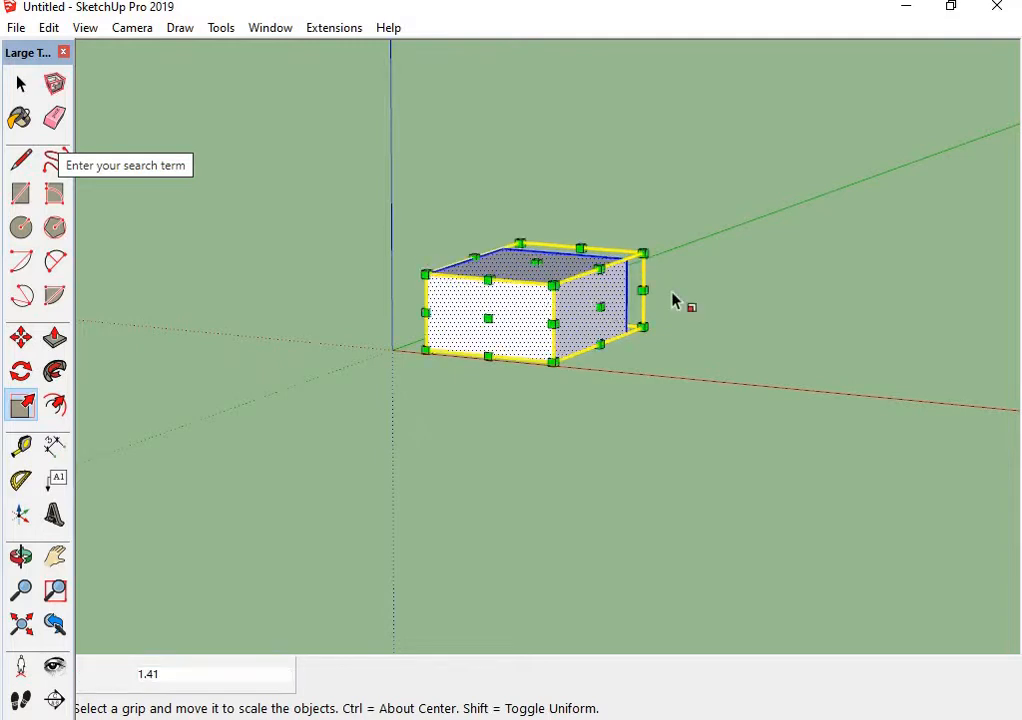
# Stretch the box upward along the blue axis with the Scale tool, making it clearly taller.
pyautogui.moveTo(677, 299); pyautogui.dragTo(468, 433, button='middle')
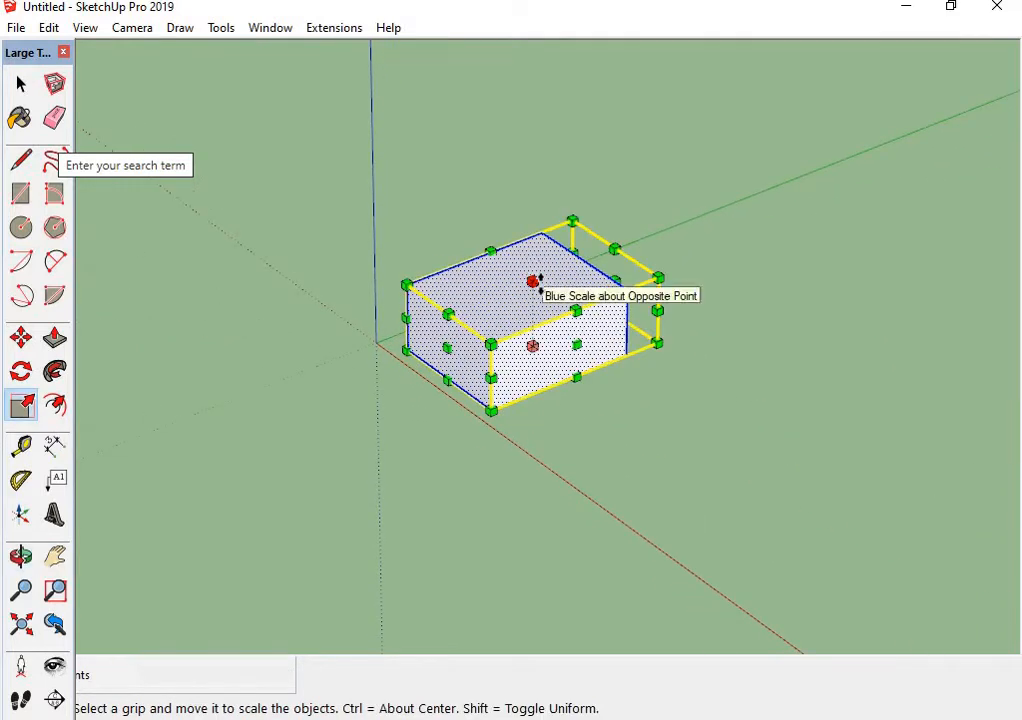
pyautogui.moveTo(536, 283); pyautogui.dragTo(535, 158)
pyautogui.moveTo(705, 287); pyautogui.dragTo(675, 326, button='middle')
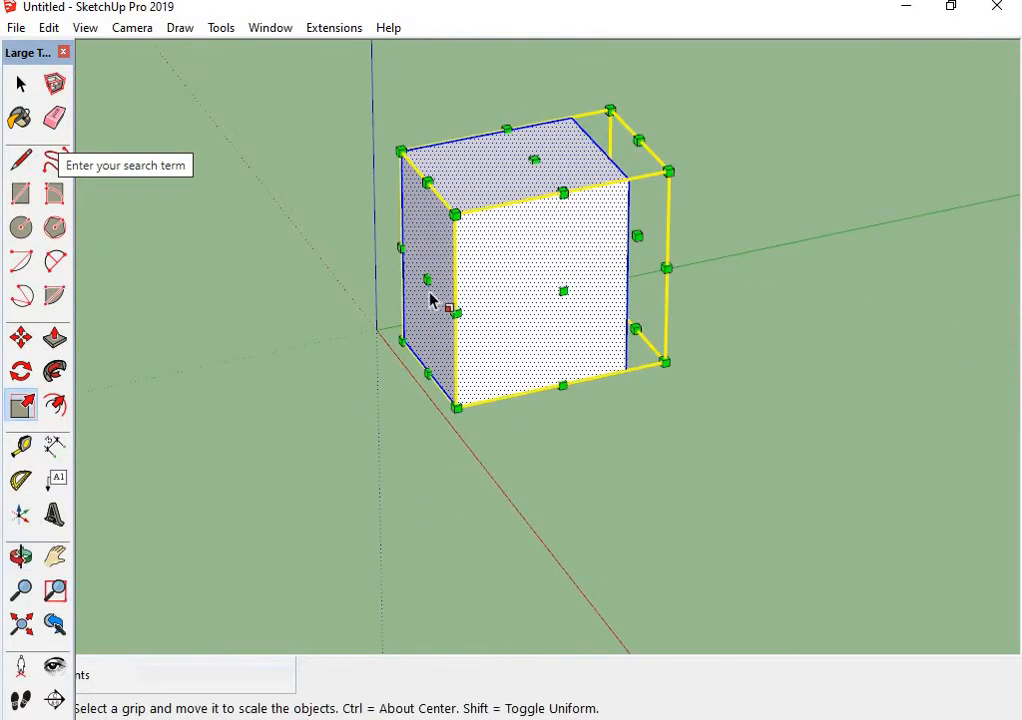
# Scale the box outward horizontally from its side faces to widen it, and deselect it.
pyautogui.moveTo(426, 283); pyautogui.dragTo(386, 311)
pyautogui.moveTo(530, 393); pyautogui.dragTo(505, 311)
pyautogui.moveTo(505, 294); pyautogui.dragTo(502, 248, button='middle')
pyautogui.moveTo(502, 248); pyautogui.dragTo(628, 304)
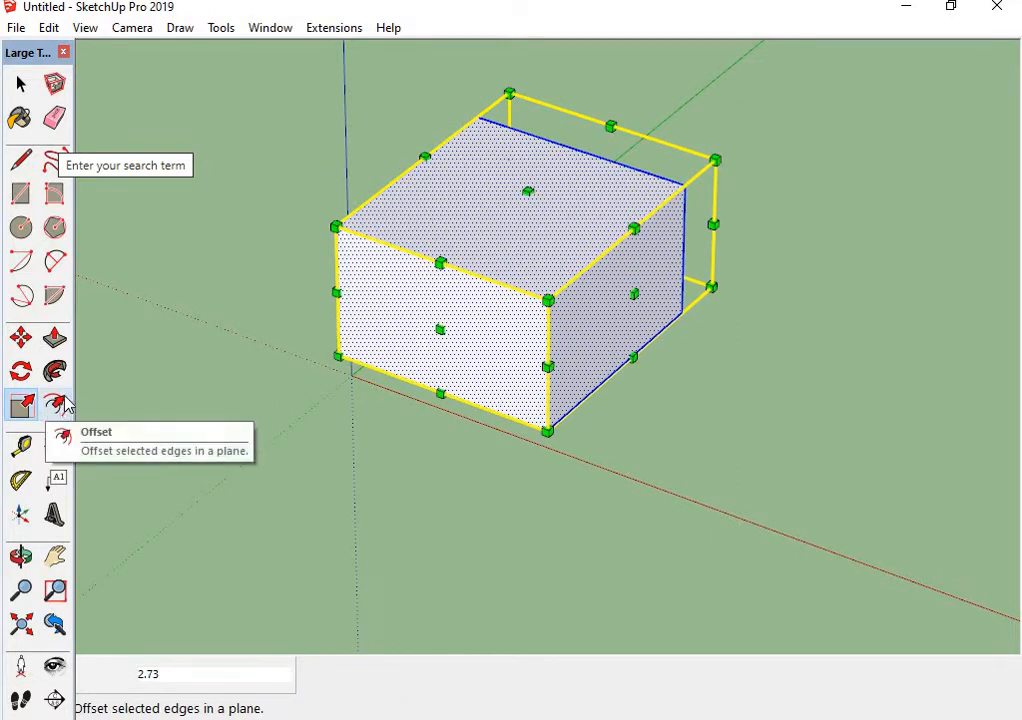
pyautogui.click(20, 84)
pyautogui.scroll(-3, 215, 240)
pyautogui.moveTo(420, 250); pyautogui.dragTo(640, 420, button='middle')
pyautogui.click(600, 400)
# Offset the top face's edges inward twice, by about 12,990' and about 4,083', to form two nested squares.
pyautogui.moveTo(370, 358); pyautogui.dragTo(455, 172, button='middle')
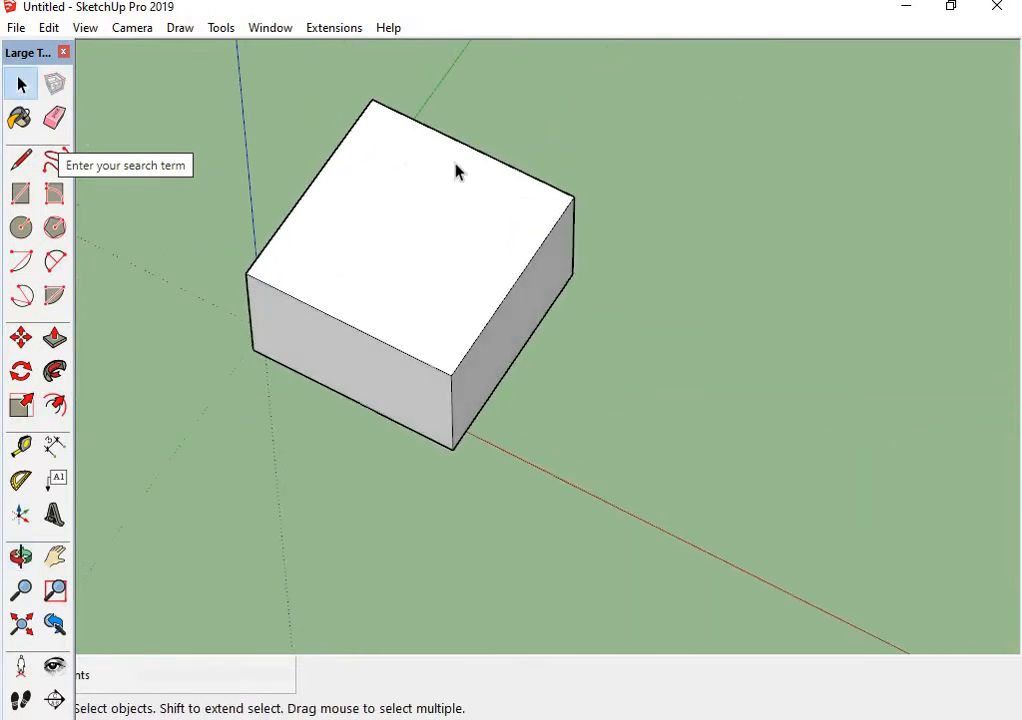
pyautogui.click(55, 404)
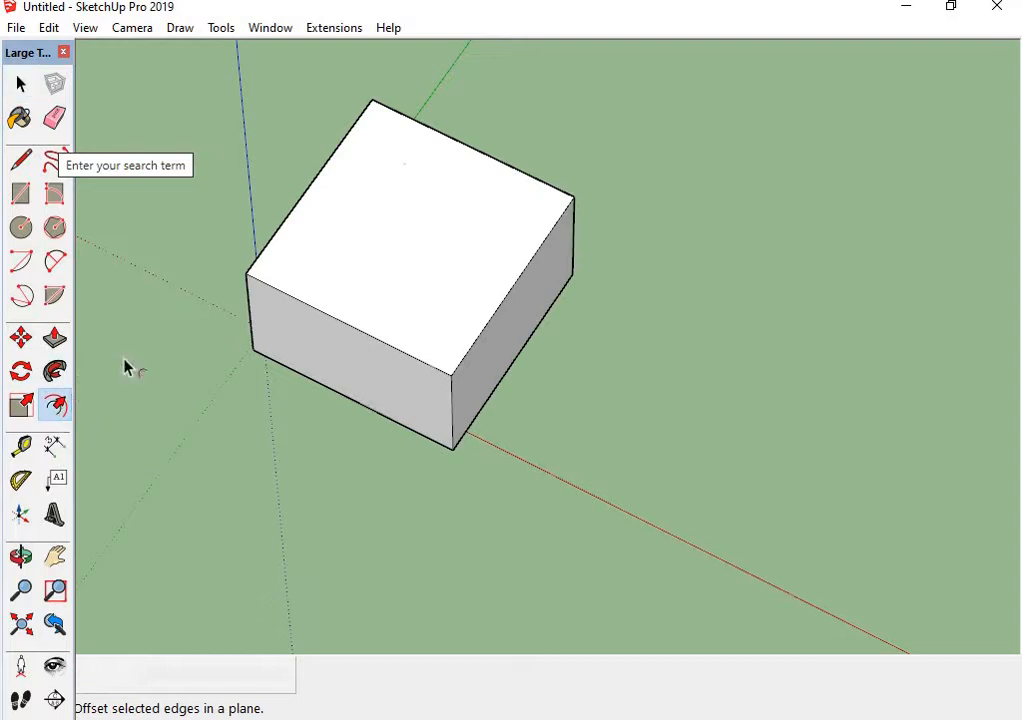
pyautogui.click(357, 236)
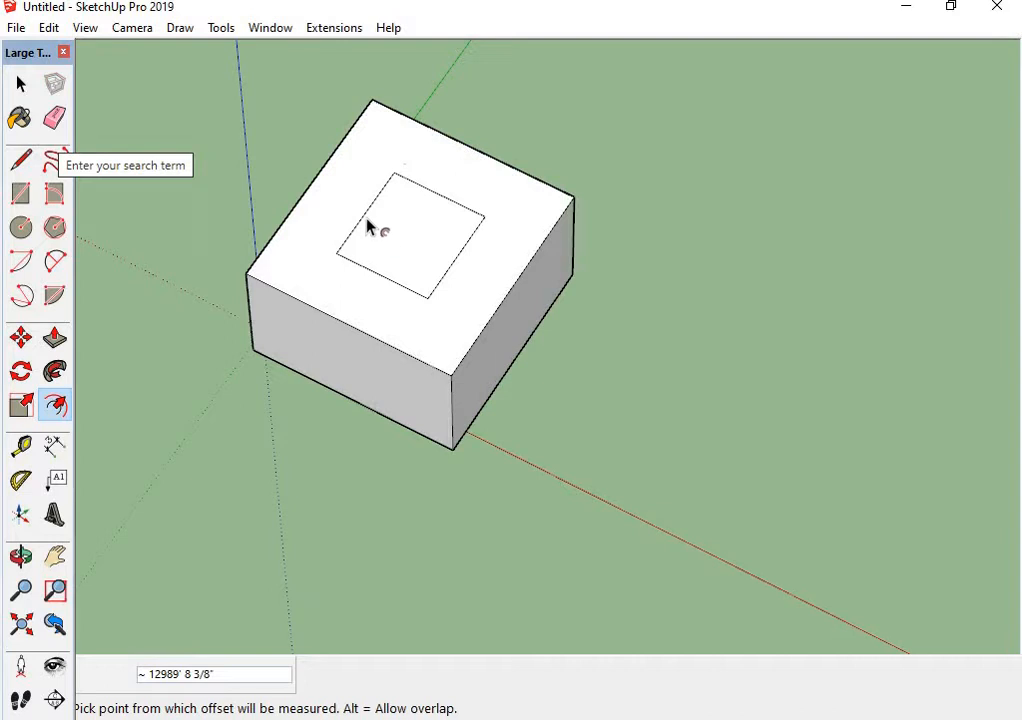
pyautogui.click(317, 173)
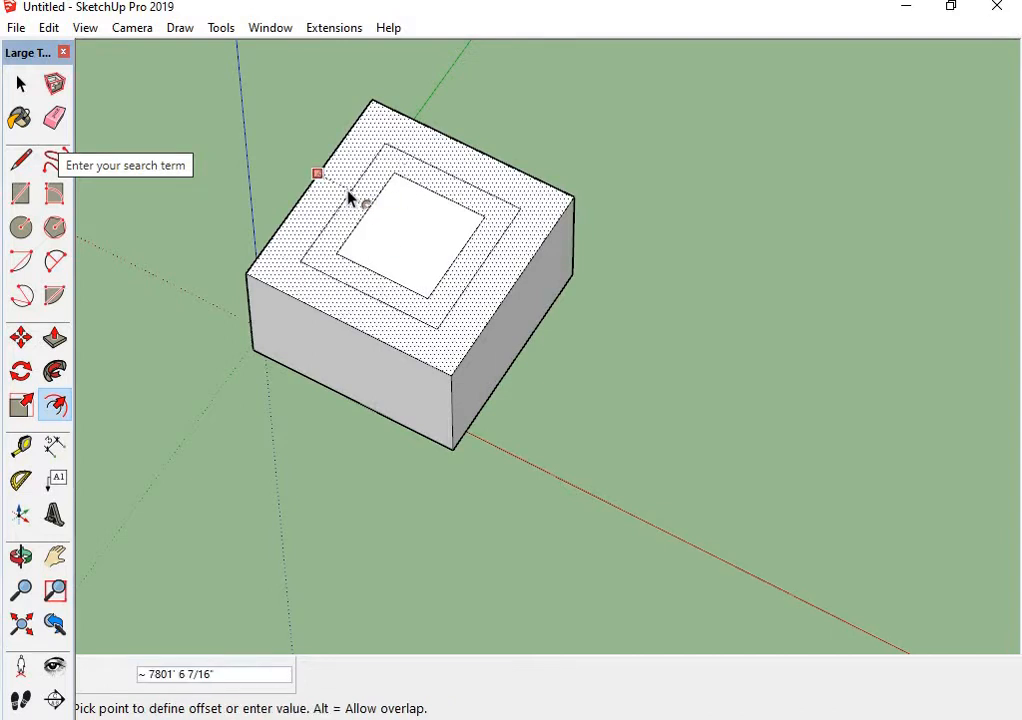
pyautogui.click(335, 195)
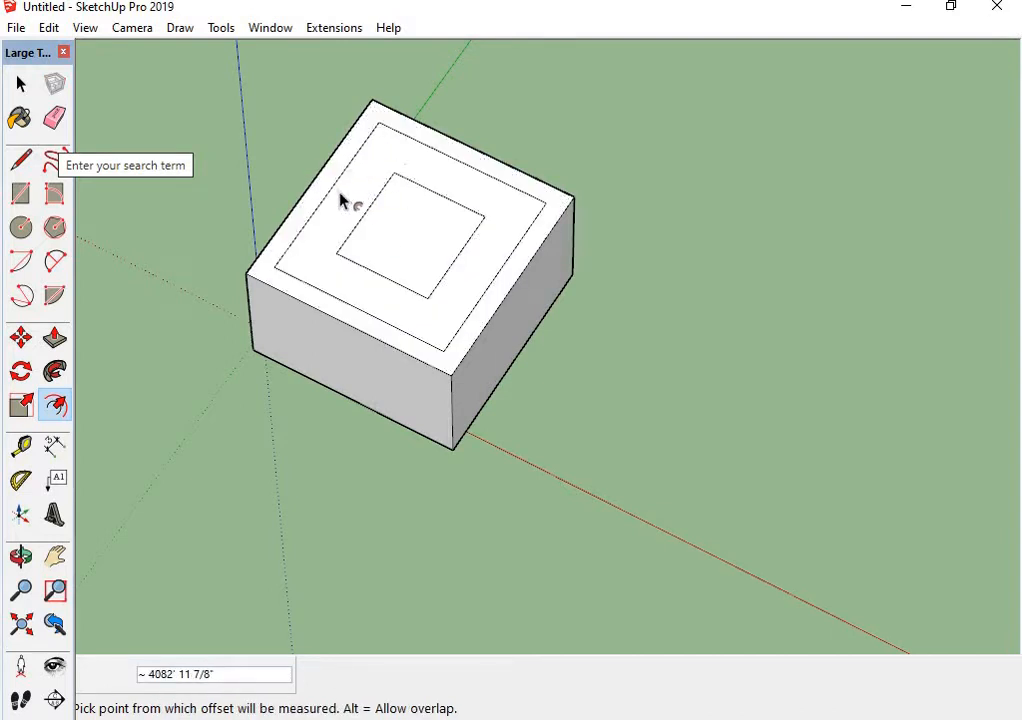
# Push/Pull the middle ring of the top face slightly upward and raise the central square about 7,157'.
pyautogui.press('p')
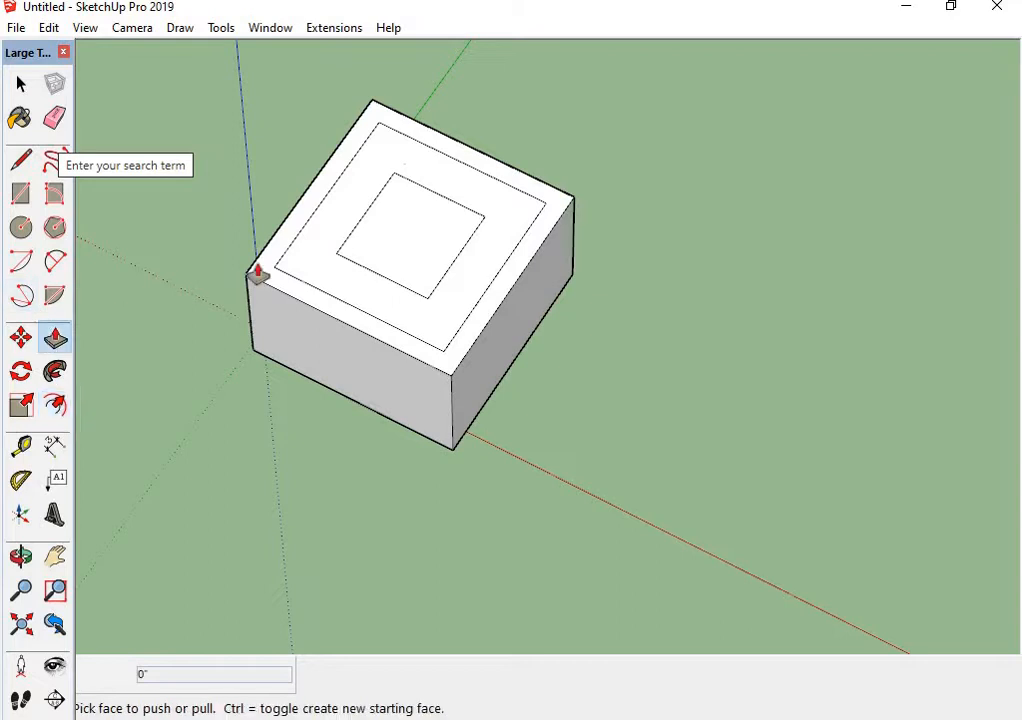
pyautogui.click(311, 247)
pyautogui.click(315, 235)
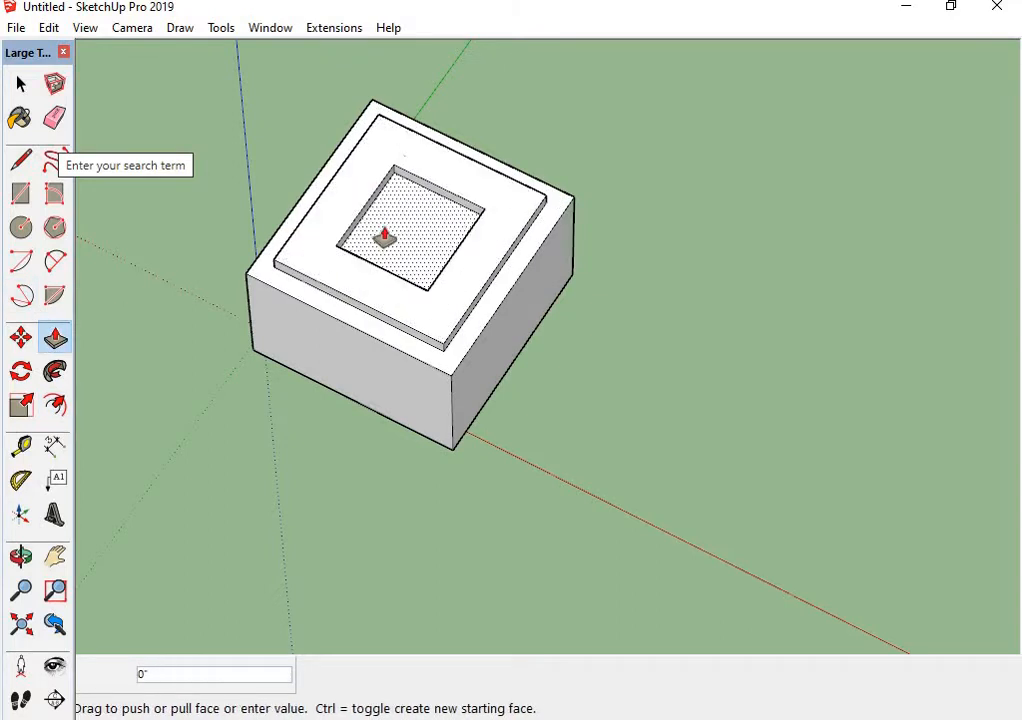
pyautogui.moveTo(383, 220); pyautogui.dragTo(331, 153, button='middle')
# Offset the front face's edges inward by about 3,184'.
pyautogui.press('f')
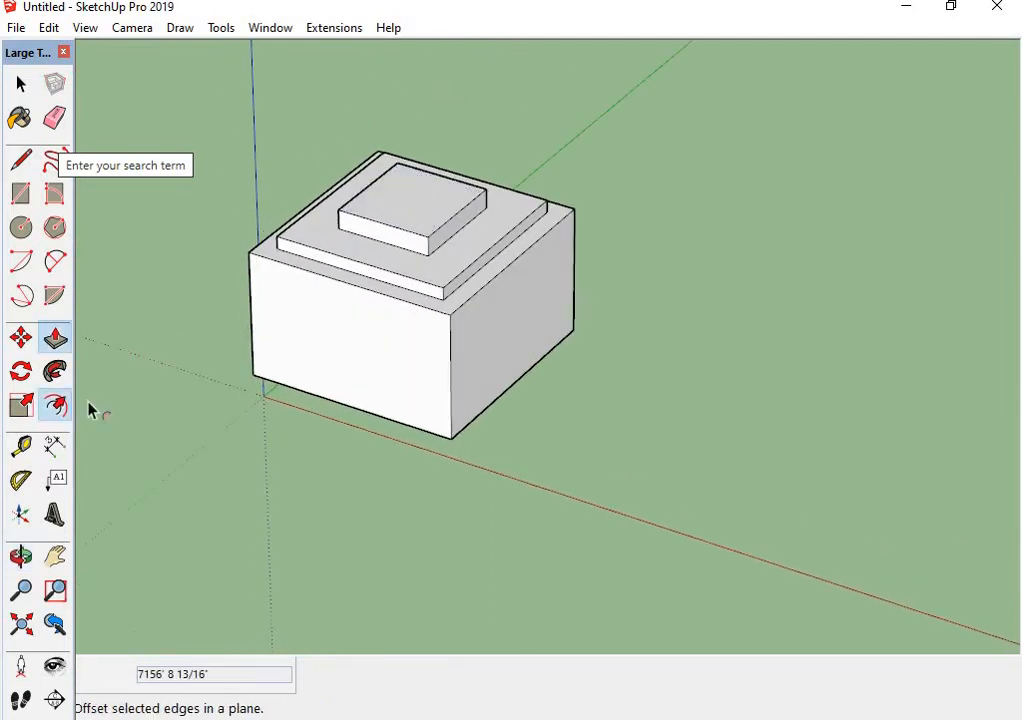
pyautogui.moveTo(90, 410)
pyautogui.mouseDown(button='middle')
pyautogui.moveTo(525, 303)
pyautogui.moveTo(370, 342)
pyautogui.mouseUp(button='middle')
pyautogui.click(319, 342)
pyautogui.click(335, 345)
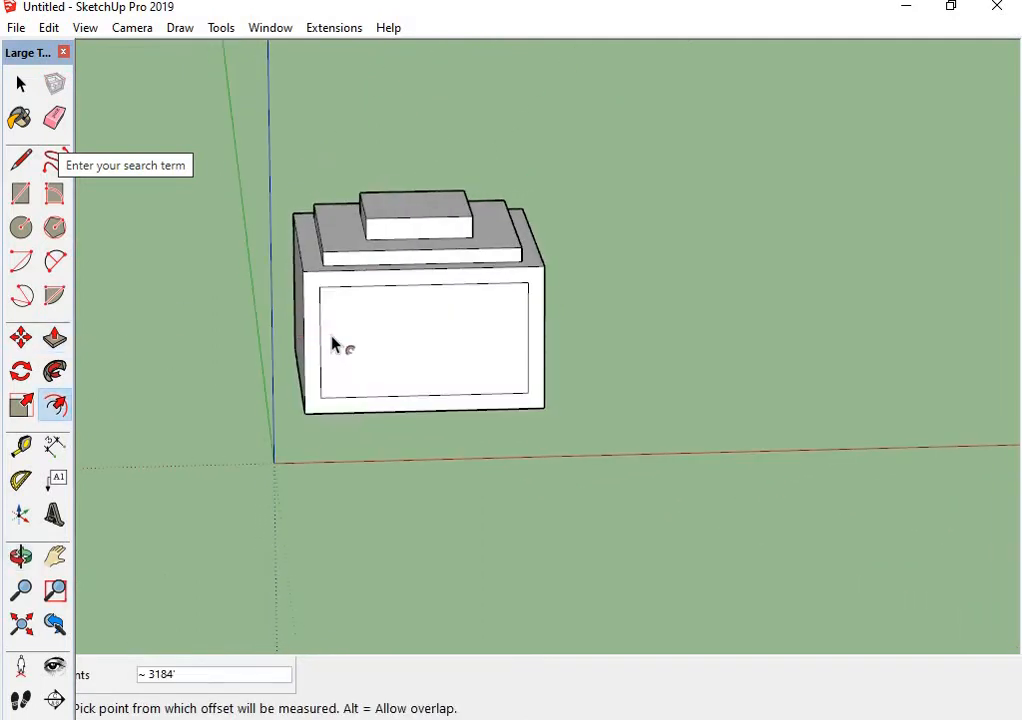
# Offset two more evenly spaced nested rectangles inside the front face's inner rectangle.
pyautogui.click(321, 340)
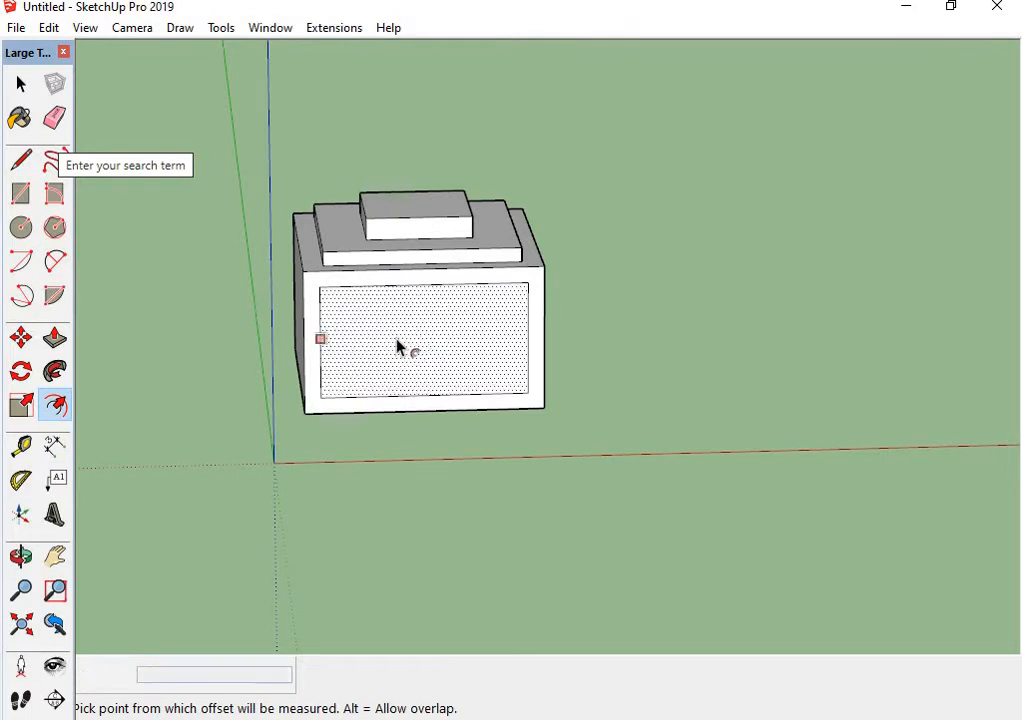
pyautogui.click(370, 361)
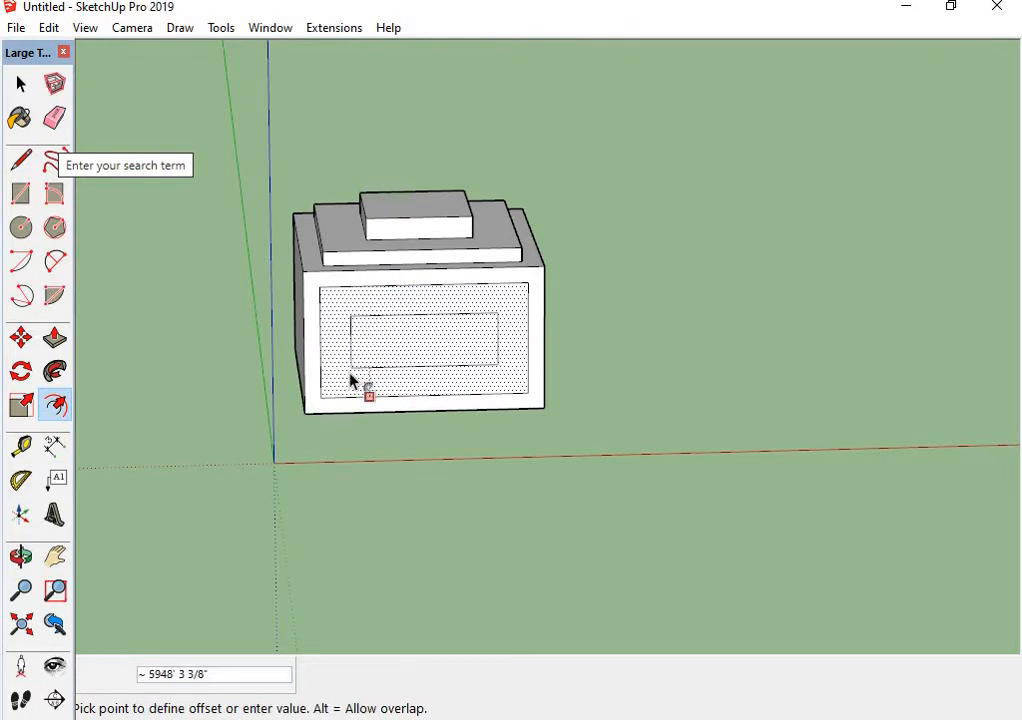
pyautogui.click(368, 378)
pyautogui.click(388, 365)
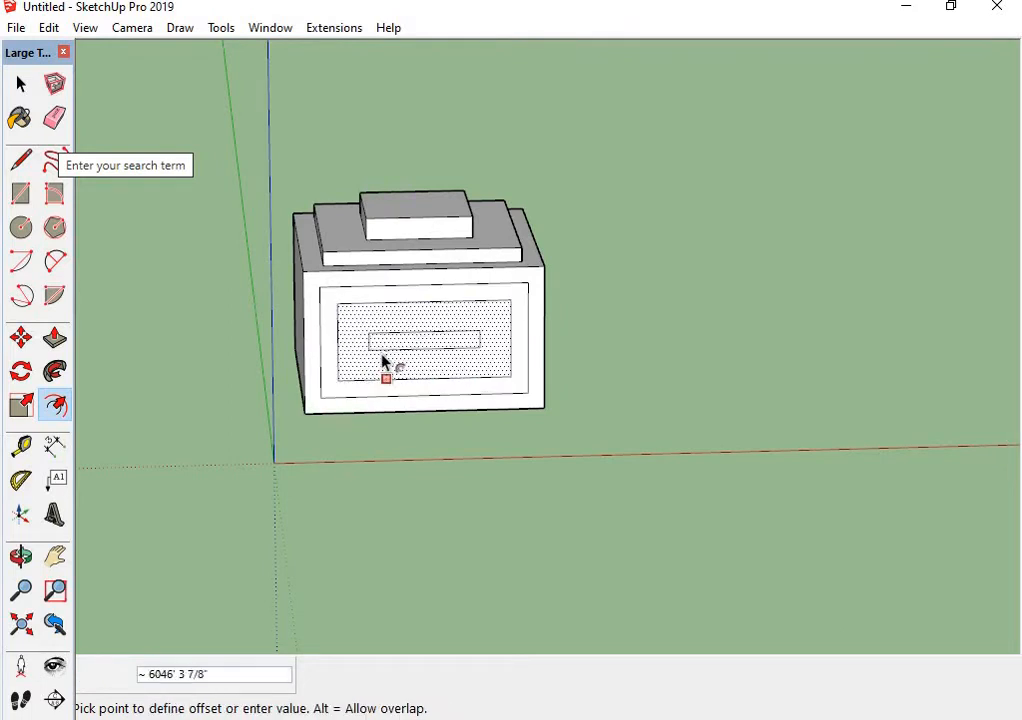
pyautogui.click(335, 370)
# Push/Pull the outermost frame of the front face outward about 3,282'.
pyautogui.moveTo(335, 372); pyautogui.dragTo(141, 410, button='middle')
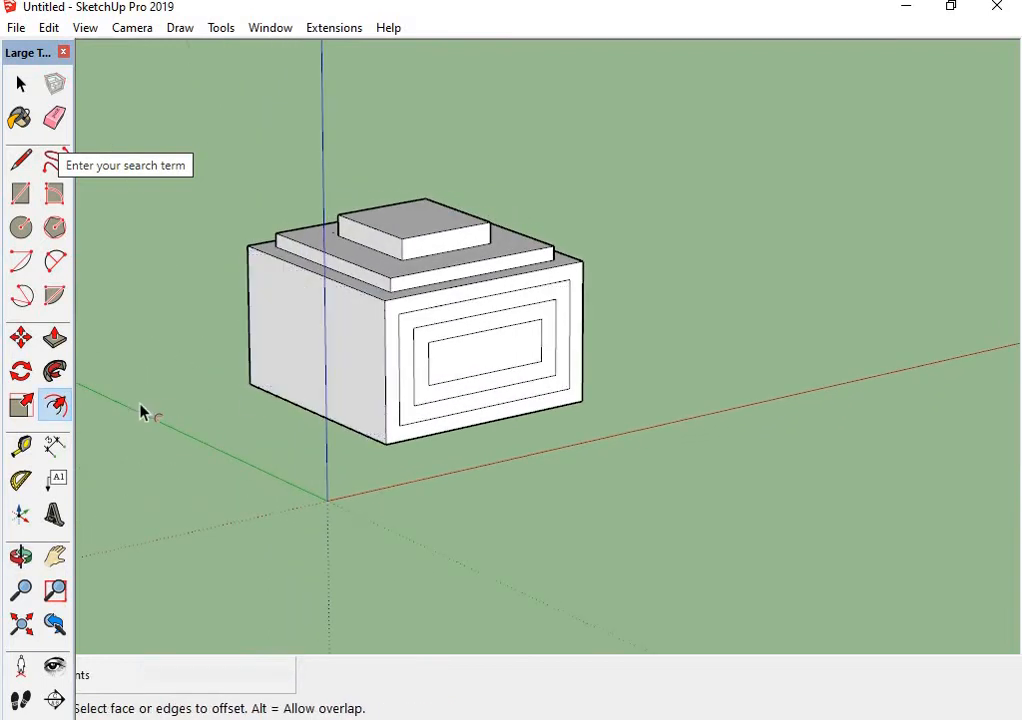
pyautogui.click(54, 338)
pyautogui.click(399, 320)
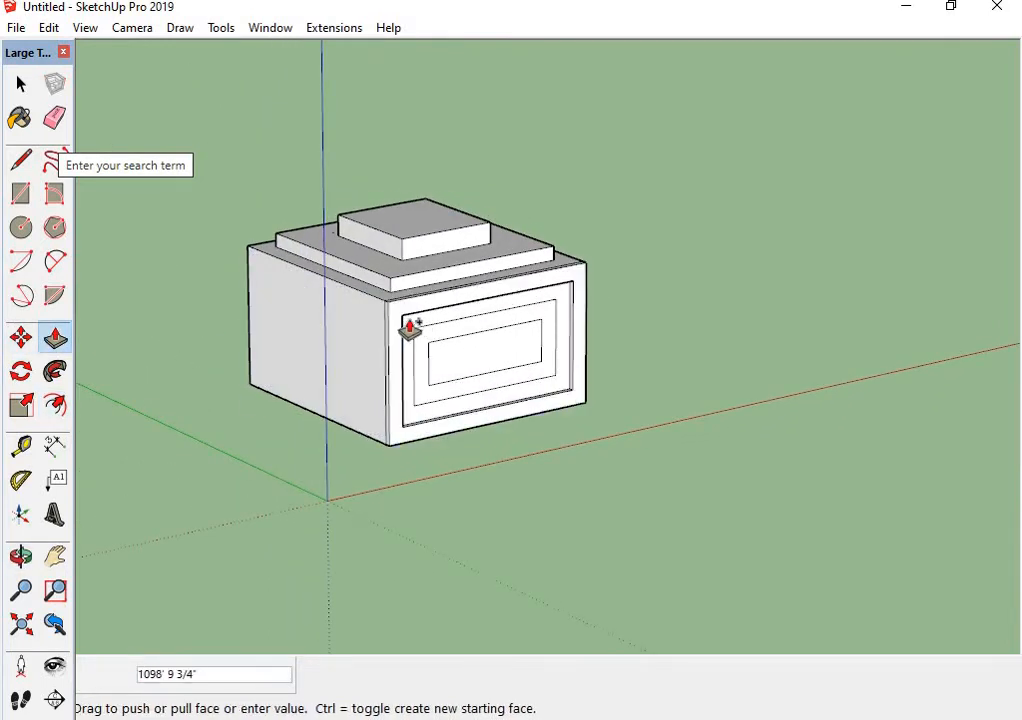
pyautogui.click(418, 331)
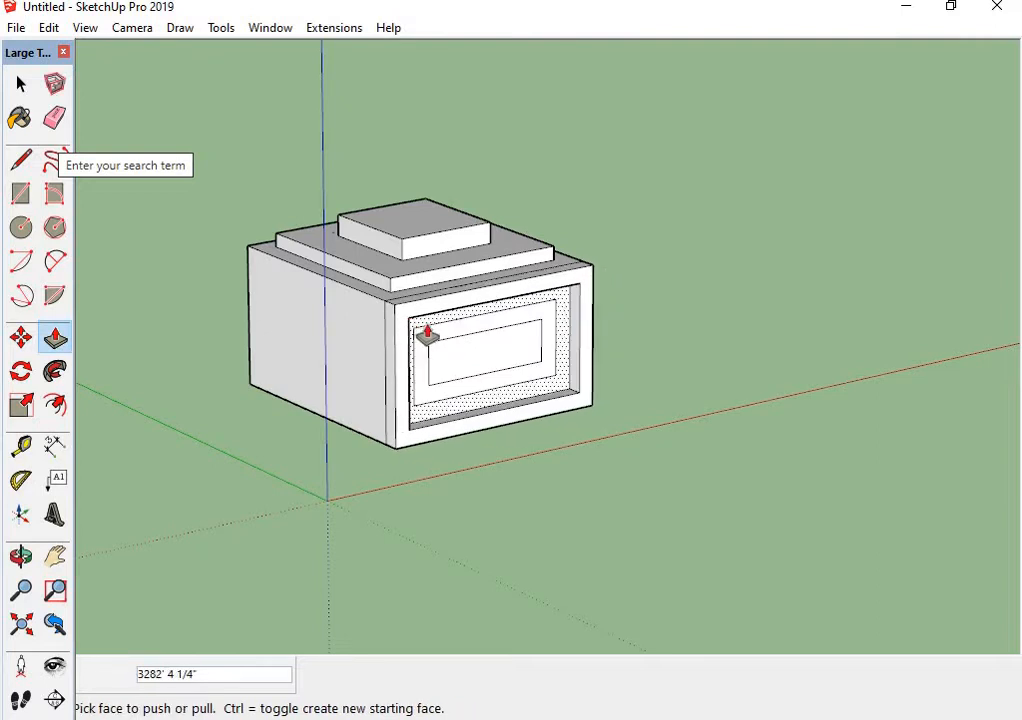
# Push/Pull the second ring of the front face outward about 4,149', past the outer frame.
pyautogui.scroll(3, 424, 326)
pyautogui.click(425, 325)
pyautogui.click(450, 333)
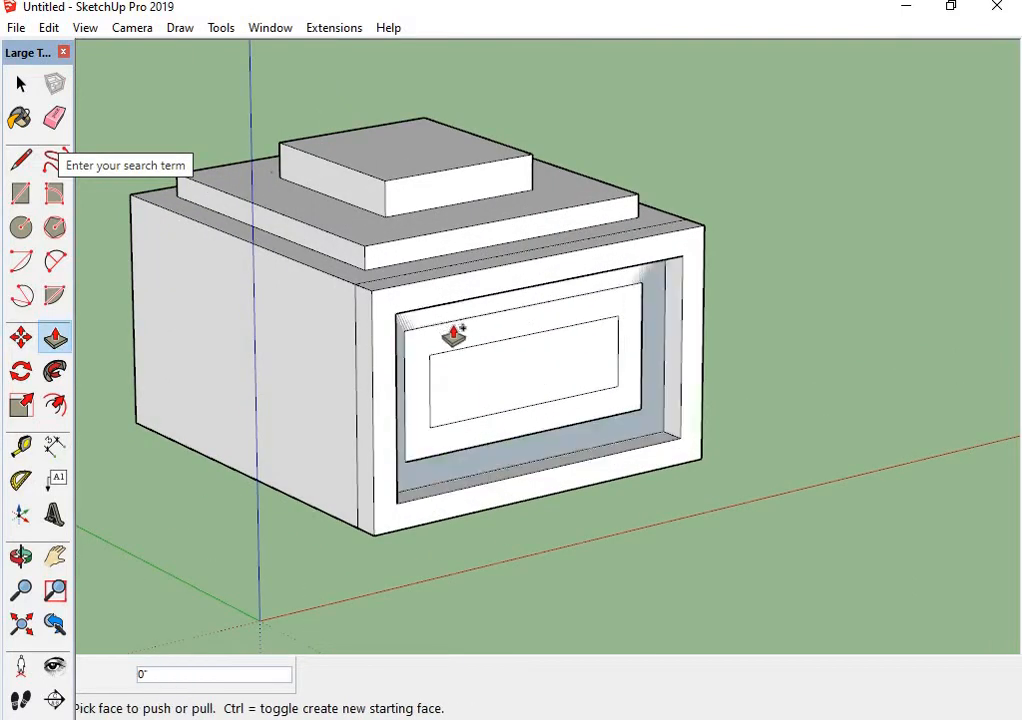
pyautogui.click(450, 335)
pyautogui.click(452, 335)
pyautogui.scroll(3, 456, 342)
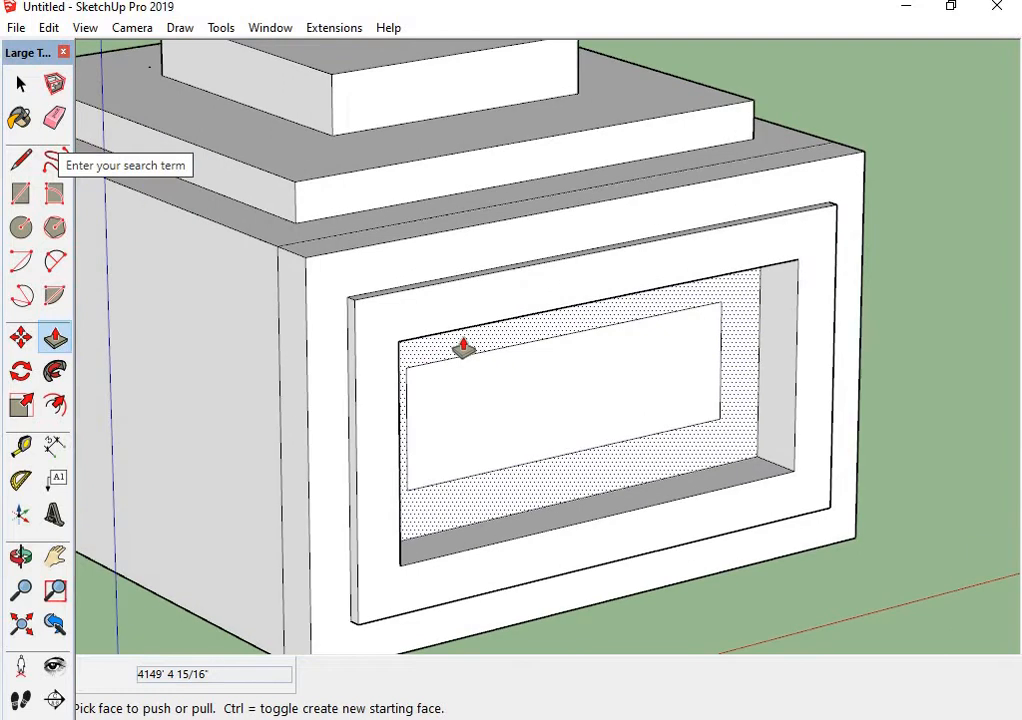
# Push/Pull the front face's third ring out nearly level with the second, then pull the central panel outward about 5,347'.
pyautogui.click(493, 363)
pyautogui.click(538, 390)
pyautogui.click(540, 389)
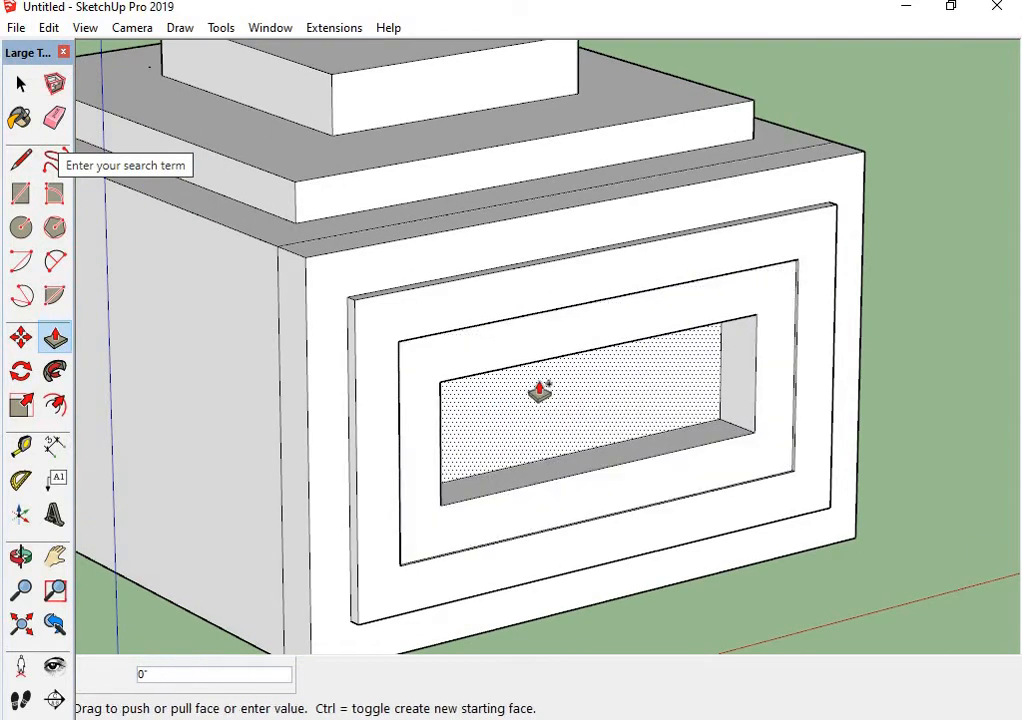
pyautogui.click(580, 425)
pyautogui.scroll(-3, 700, 420)
pyautogui.moveTo(735, 417); pyautogui.dragTo(133, 212, button='middle')
# Select the entire framed box and delete it from the model.
pyautogui.click(17, 80)
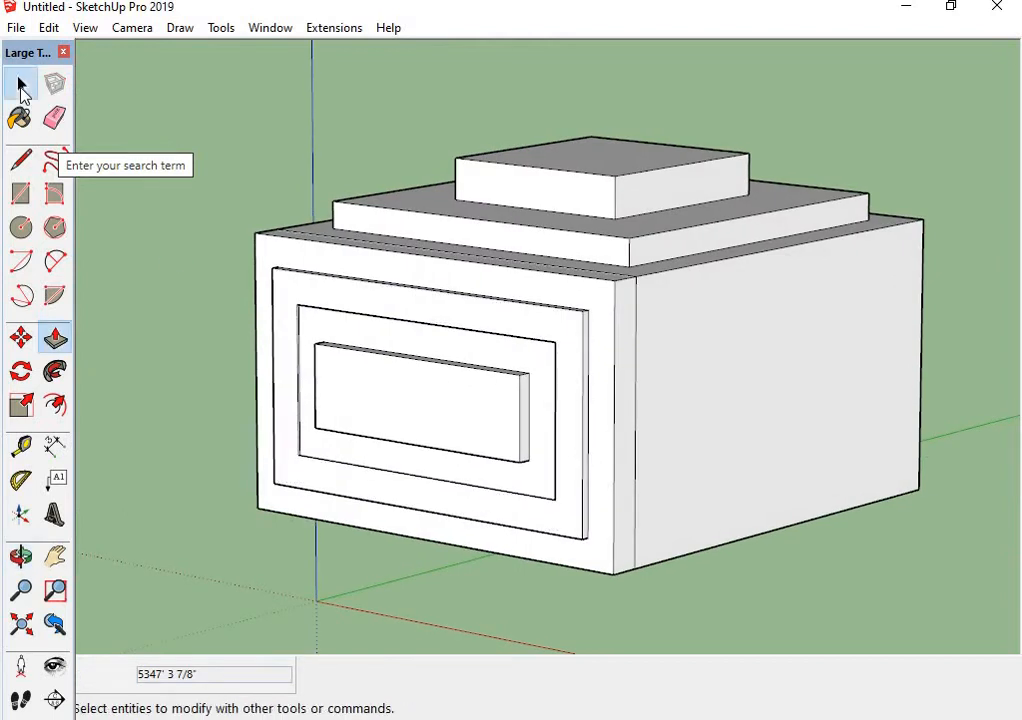
pyautogui.scroll(-3, 107, 360)
pyautogui.scroll(-3, 235, 358)
pyautogui.moveTo(235, 358); pyautogui.dragTo(585, 212, button='middle')
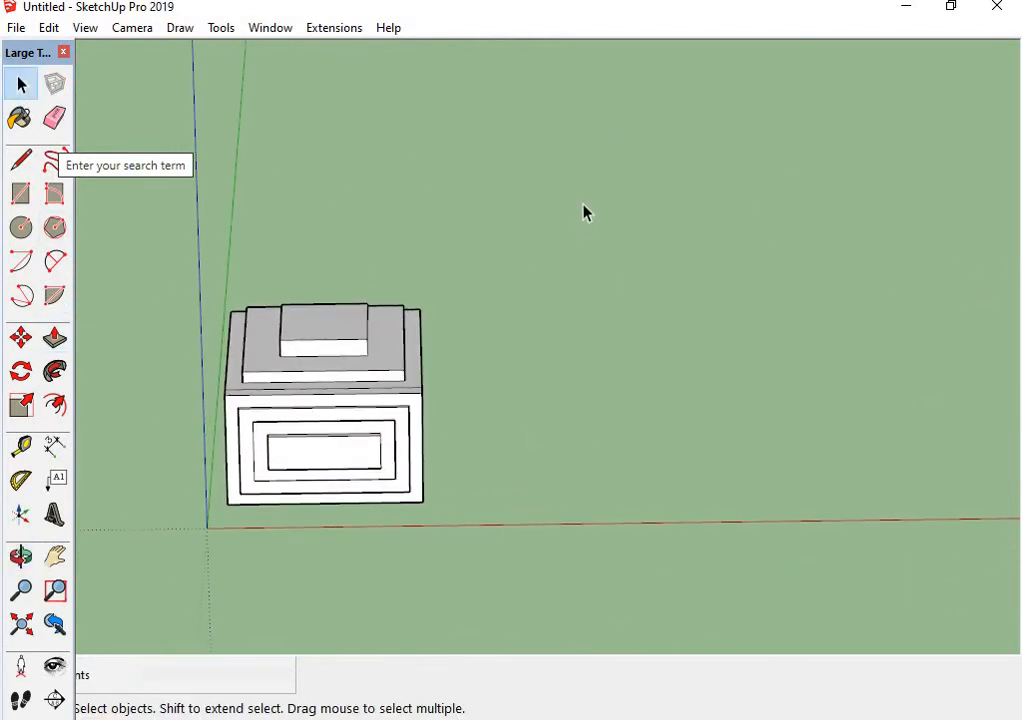
pyautogui.moveTo(156, 645); pyautogui.dragTo(138, 648)
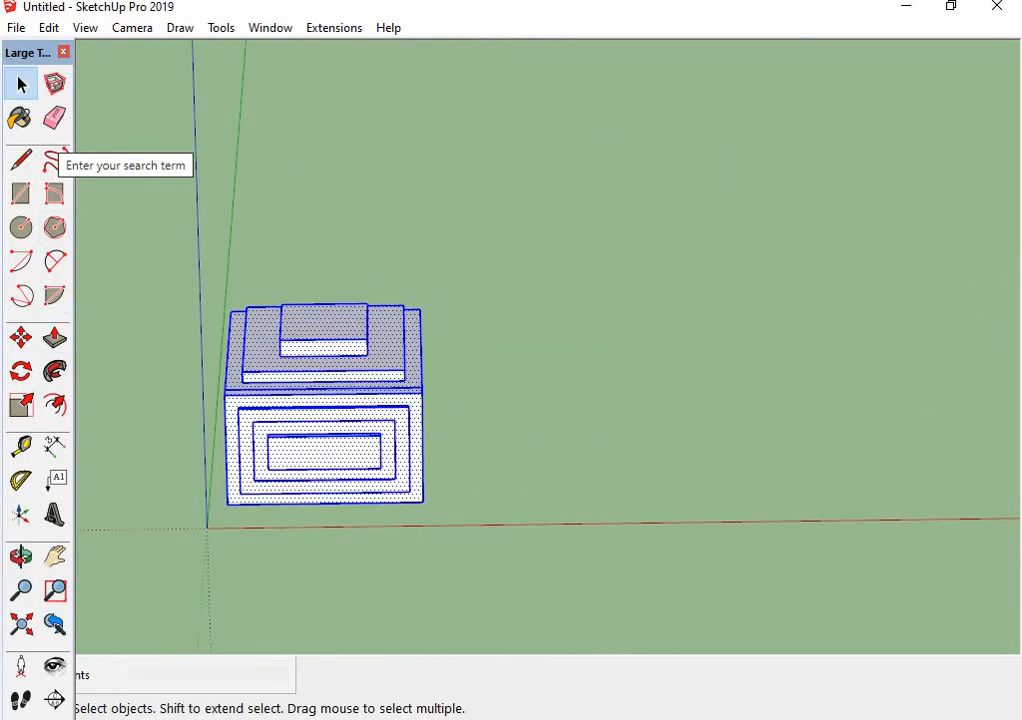
pyautogui.press('Delete')
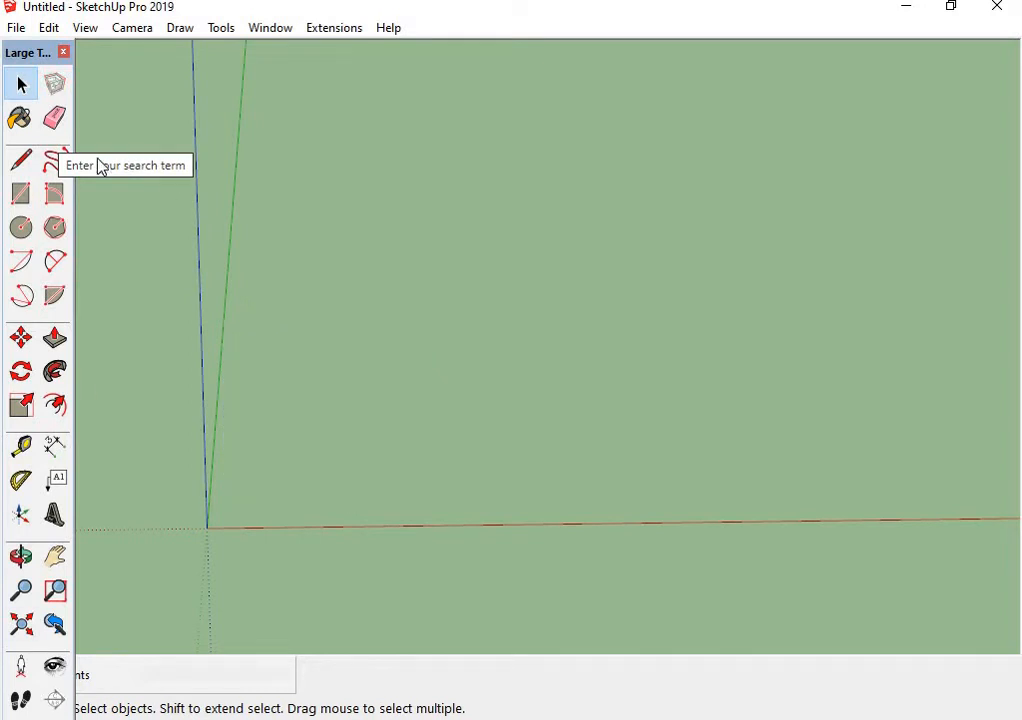
# Draw a small rectangle on the ground near the origin and turn it into a group.
pyautogui.click(21, 194)
pyautogui.click(248, 485)
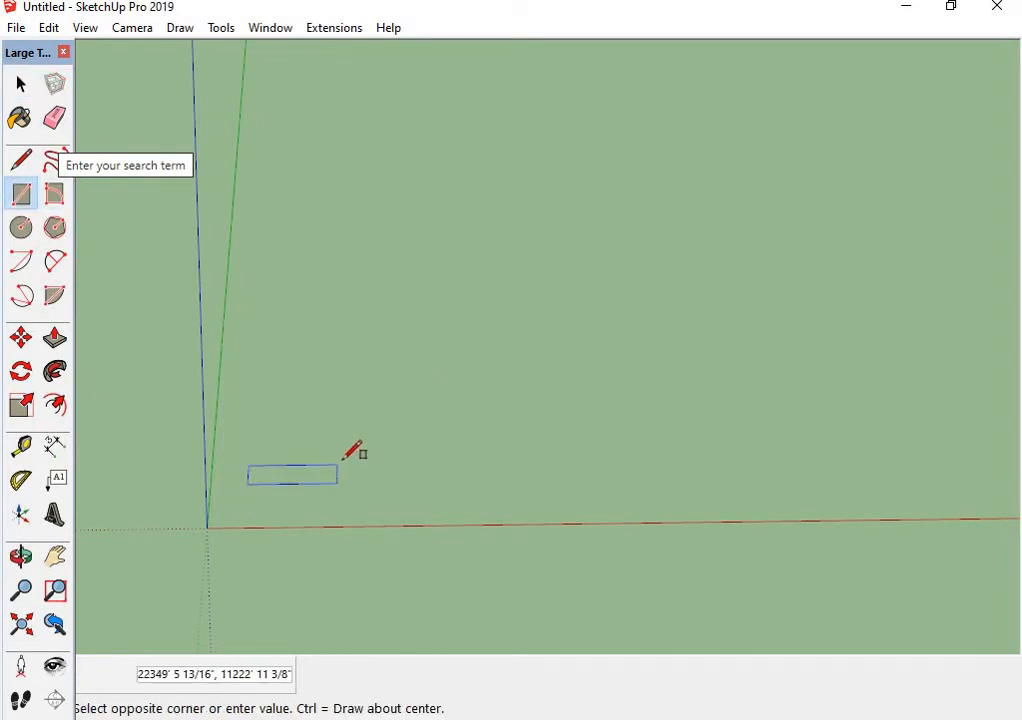
pyautogui.click(312, 446)
pyautogui.click(21, 85)
pyautogui.click(24, 86)
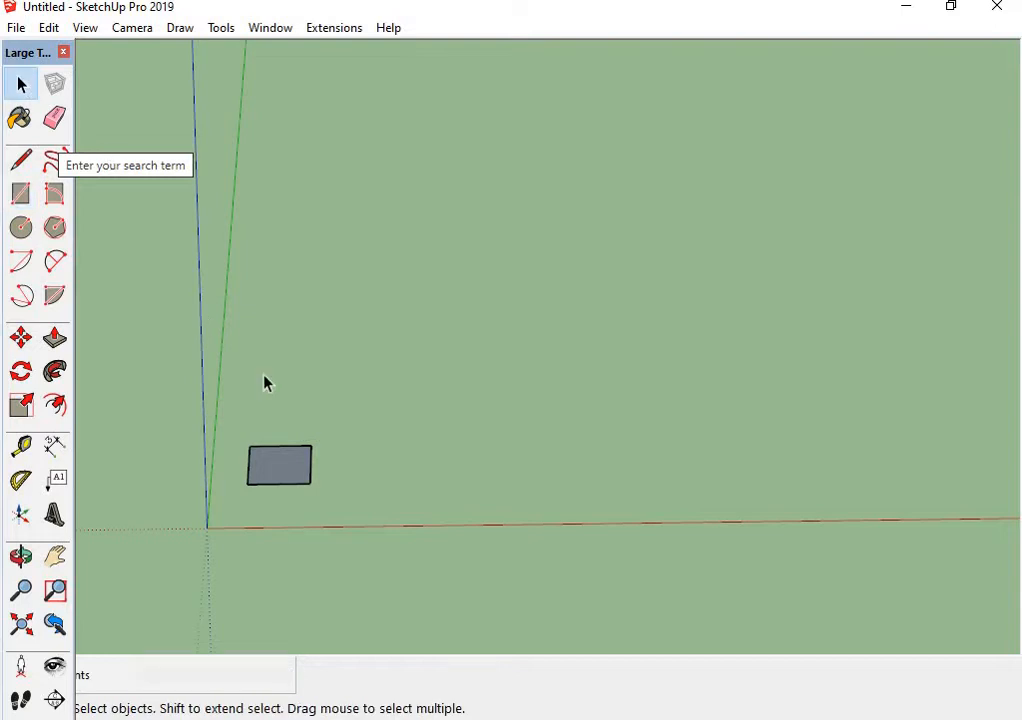
pyautogui.rightClick(265, 465)
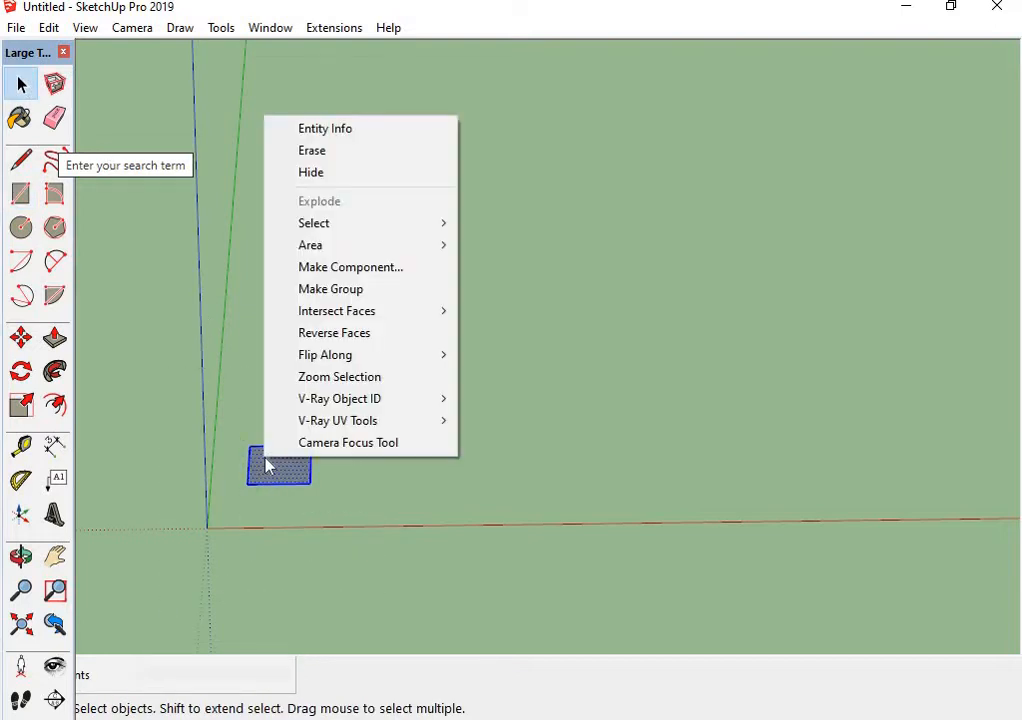
pyautogui.click(342, 290)
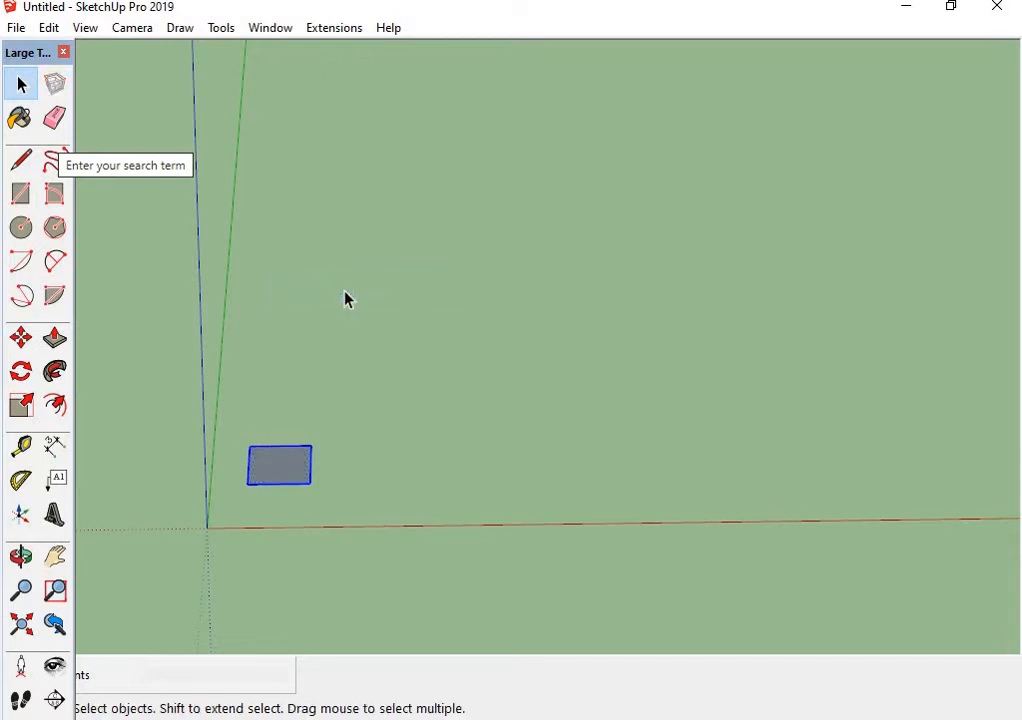
# Draw a second rectangle about 16,629' by 24,847' beside the group and make it a component with the default settings.
pyautogui.click(21, 193)
pyautogui.click(379, 479)
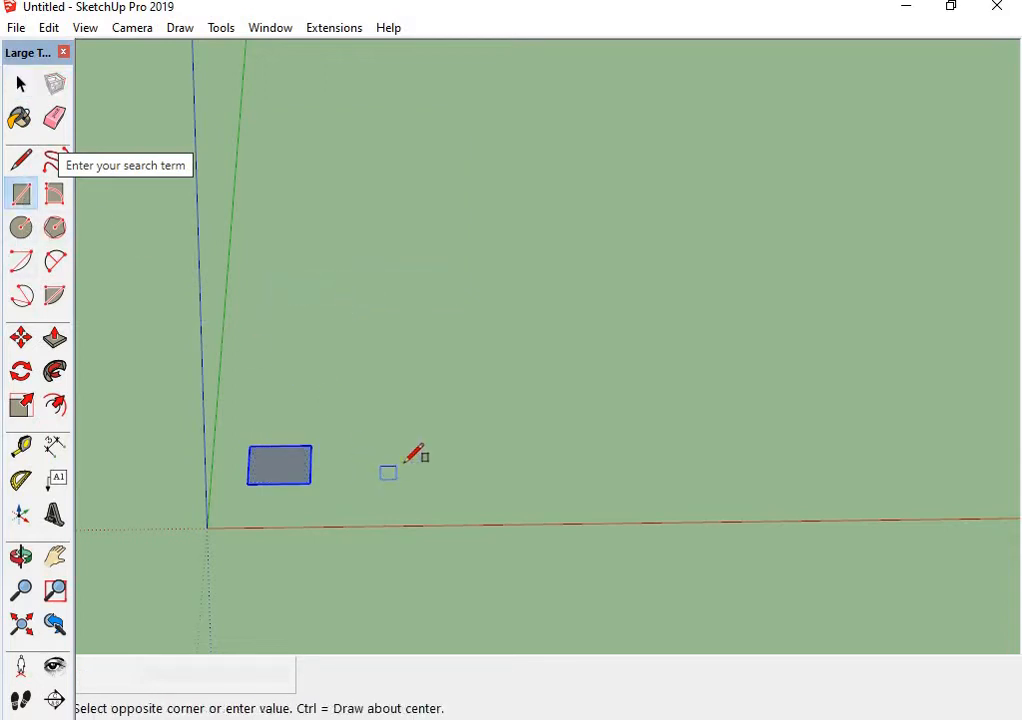
pyautogui.click(447, 437)
pyautogui.click(16, 85)
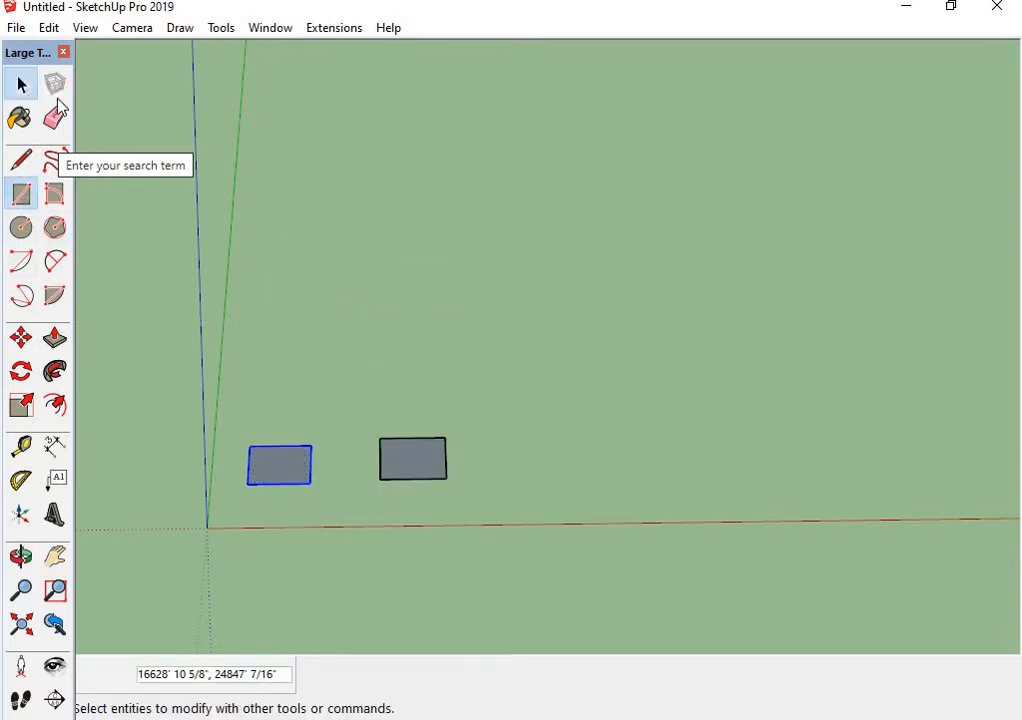
pyautogui.rightClick(402, 469)
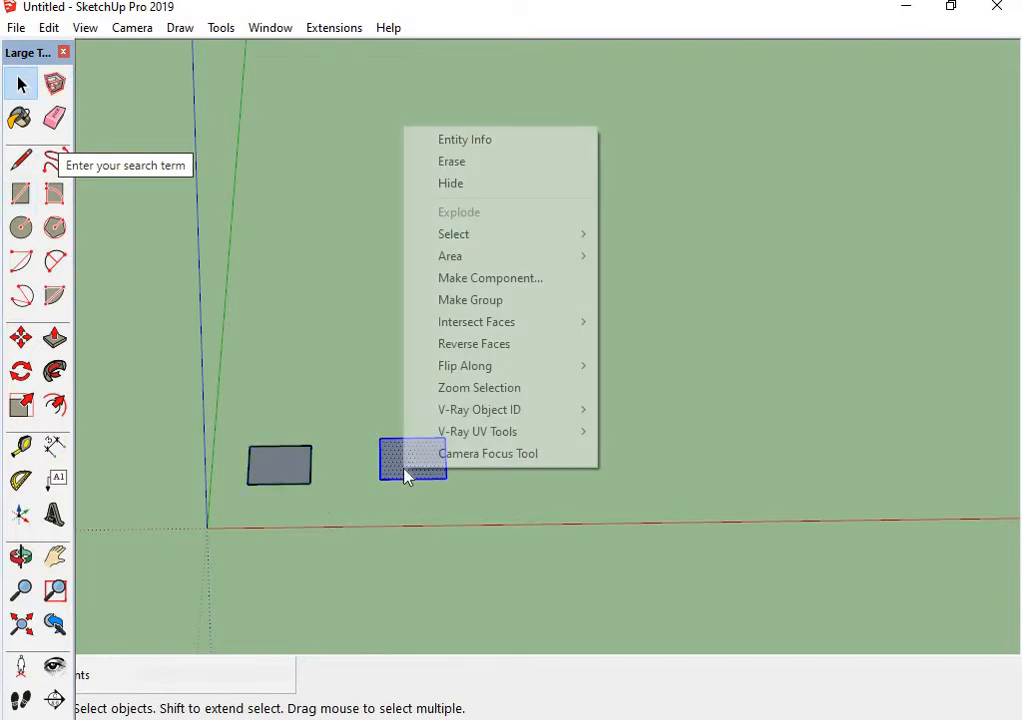
pyautogui.click(512, 288)
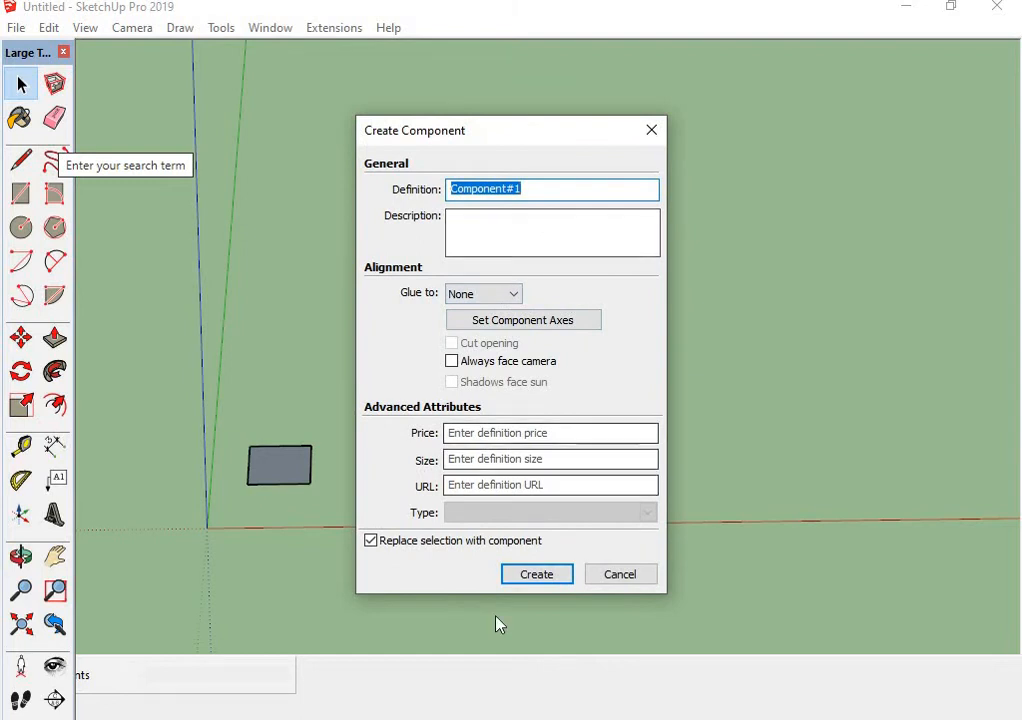
pyautogui.click(550, 580)
pyautogui.moveTo(317, 538); pyautogui.dragTo(307, 385, button='middle')
pyautogui.click(383, 528)
pyautogui.scroll(2, 265, 518)
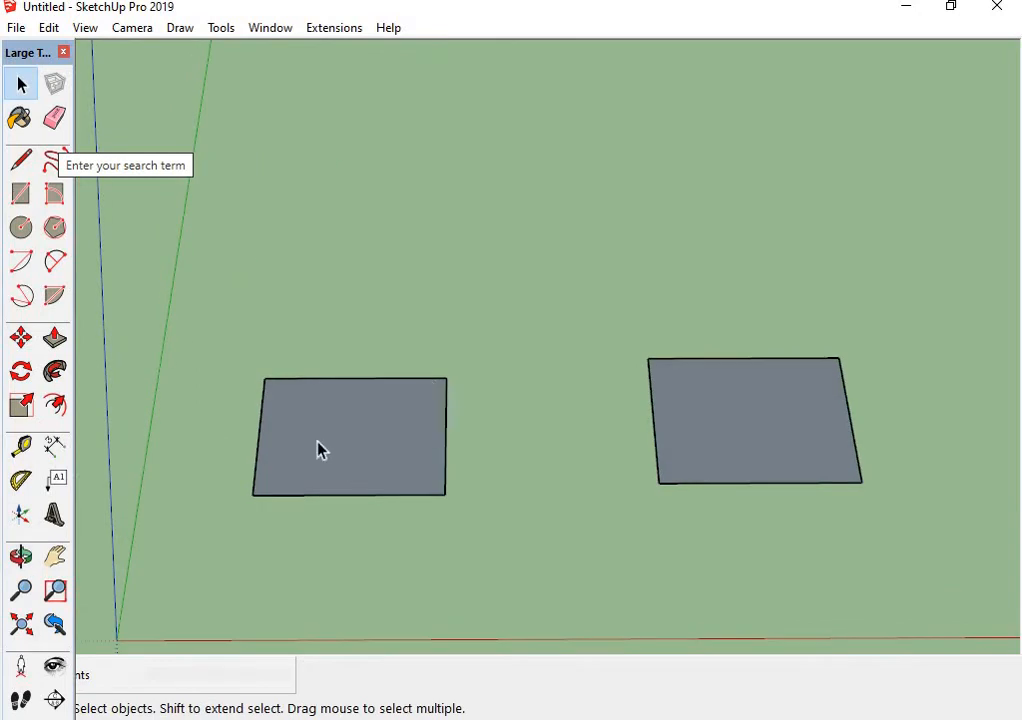
pyautogui.press('l')
pyautogui.press('p')
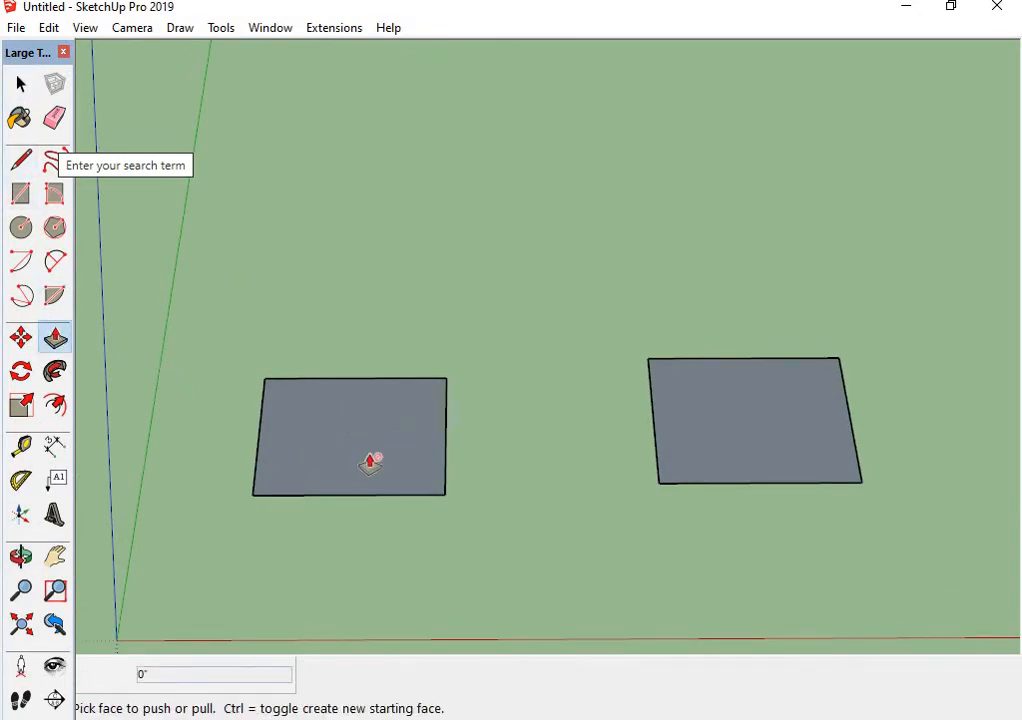
pyautogui.click(22, 86)
# Open the grouped rectangle for editing and Push/Pull its face upward about 1,115' into a slab.
pyautogui.doubleClick(322, 433)
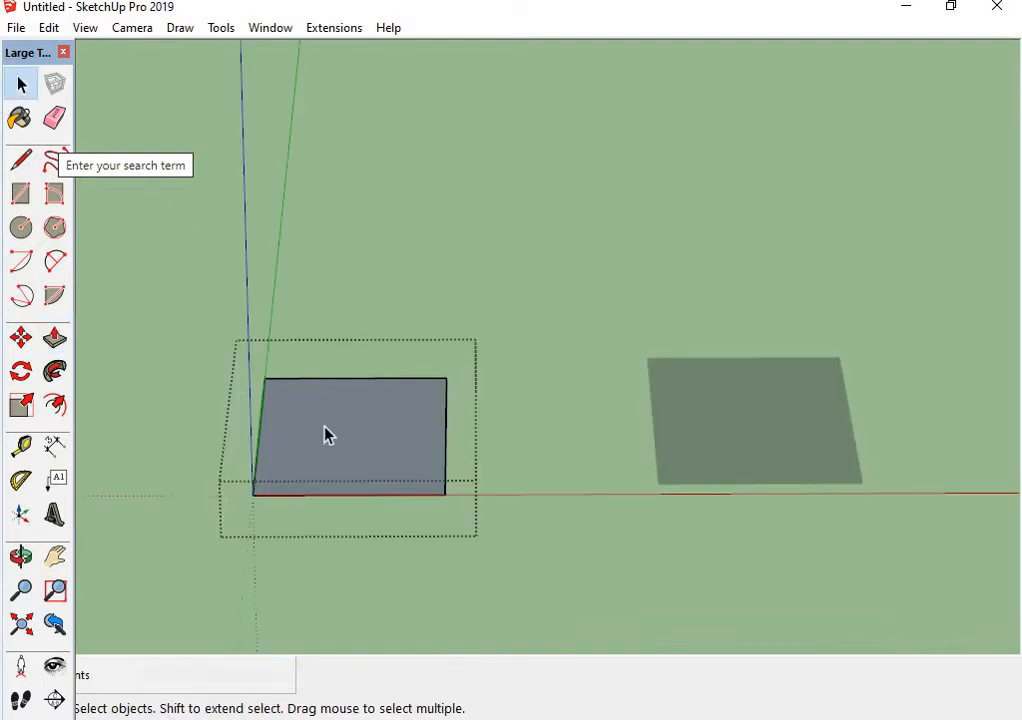
pyautogui.moveTo(388, 463); pyautogui.dragTo(380, 300, button='middle')
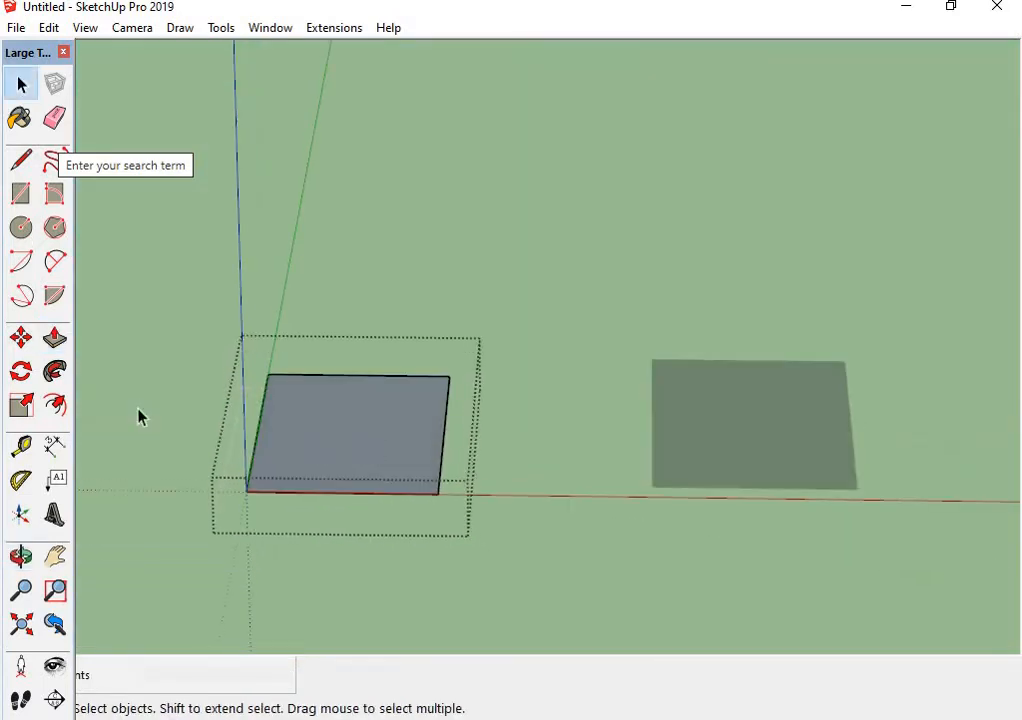
pyautogui.click(54, 337)
pyautogui.click(350, 433)
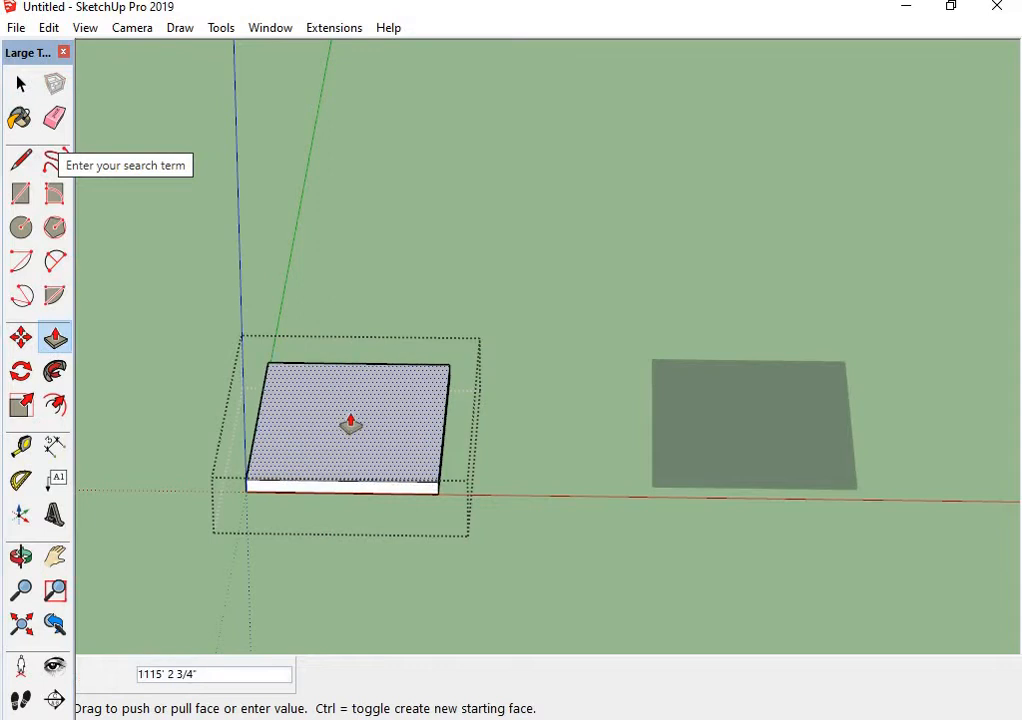
pyautogui.click(350, 424)
# Open the component rectangle for editing and Push/Pull its face upward about 1,204' into a slab.
pyautogui.click(22, 86)
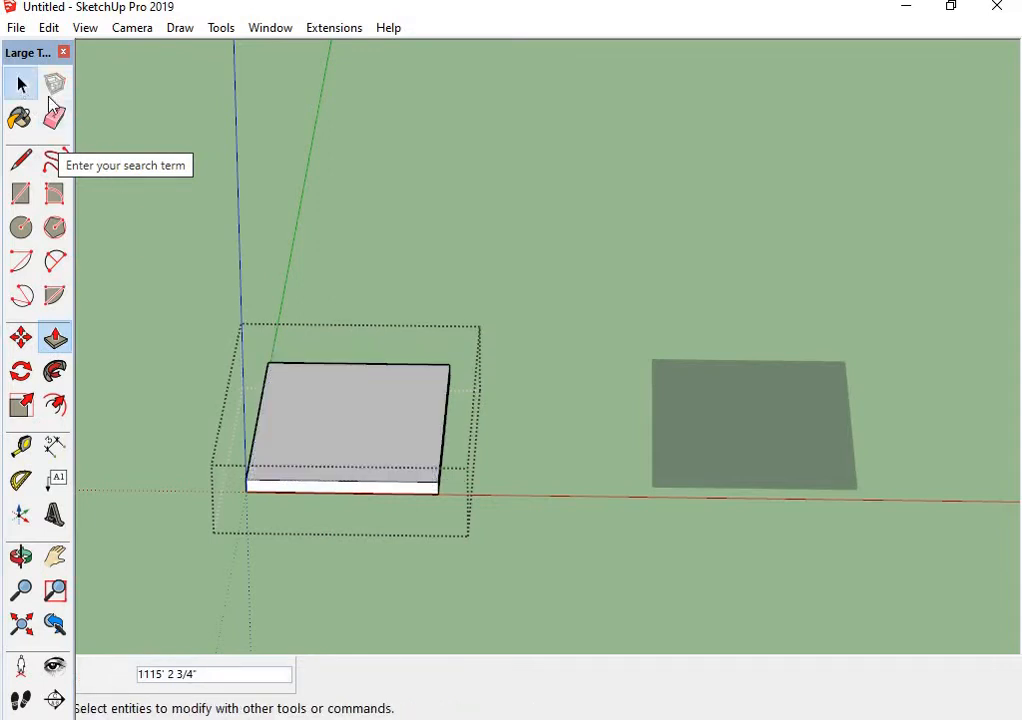
pyautogui.click(757, 455)
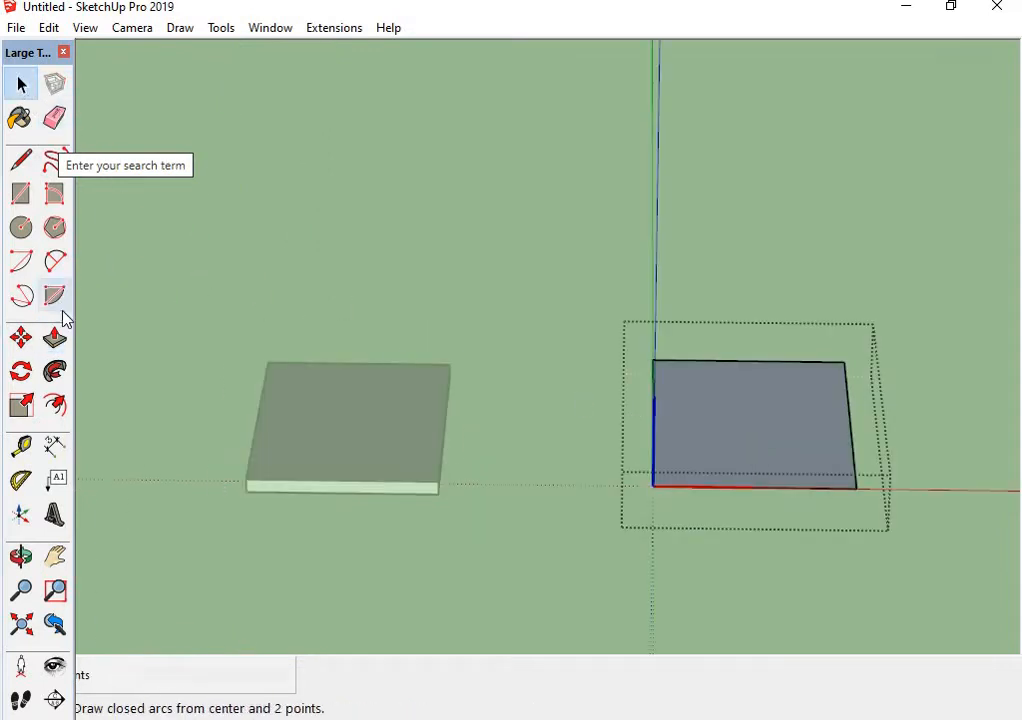
pyautogui.click(54, 338)
pyautogui.moveTo(710, 455); pyautogui.dragTo(712, 442)
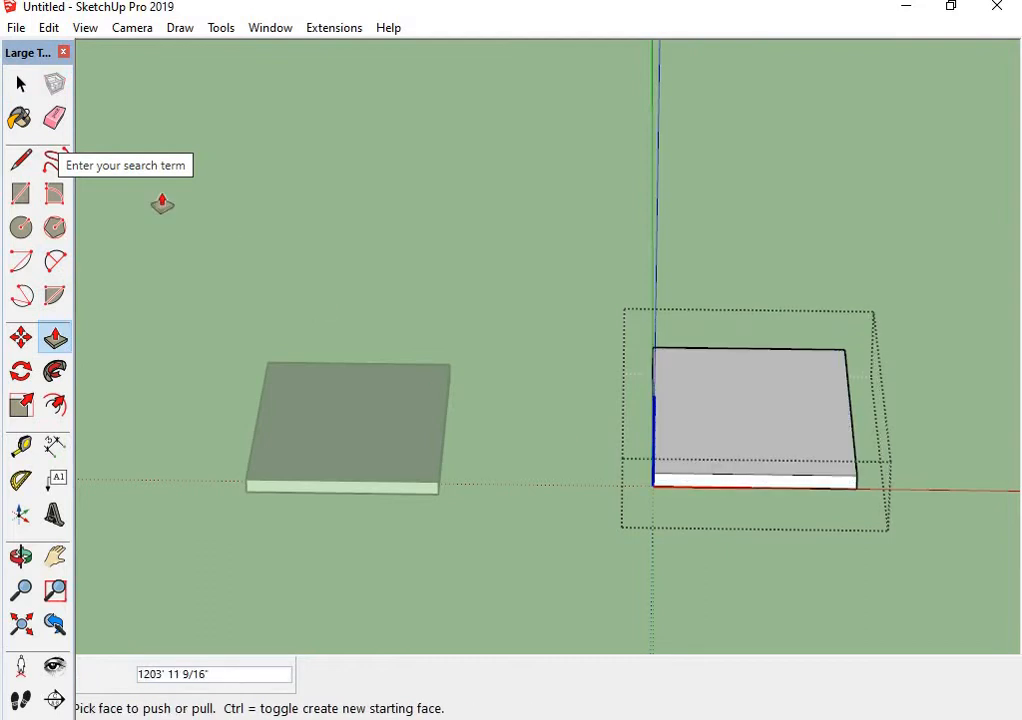
# Copy the group slab straight up with Move and array it as x4 to form an evenly spaced stack.
pyautogui.click(22, 86)
pyautogui.moveTo(268, 574); pyautogui.dragTo(513, 588, button='middle')
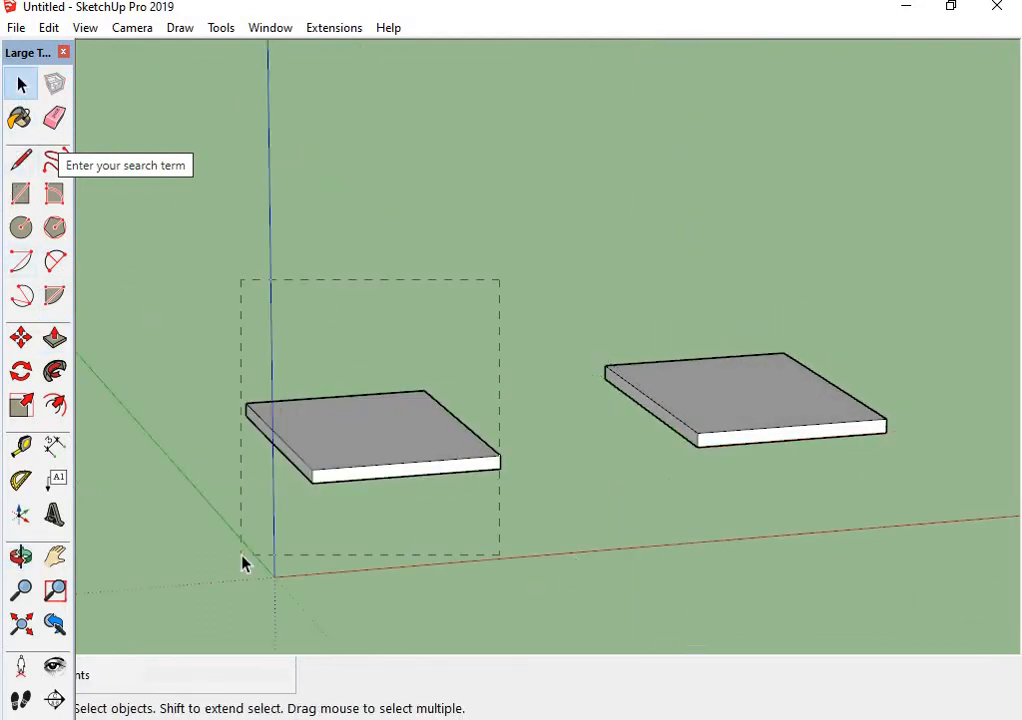
pyautogui.moveTo(242, 563); pyautogui.dragTo(242, 563)
pyautogui.moveTo(420, 506); pyautogui.dragTo(470, 520, button='middle')
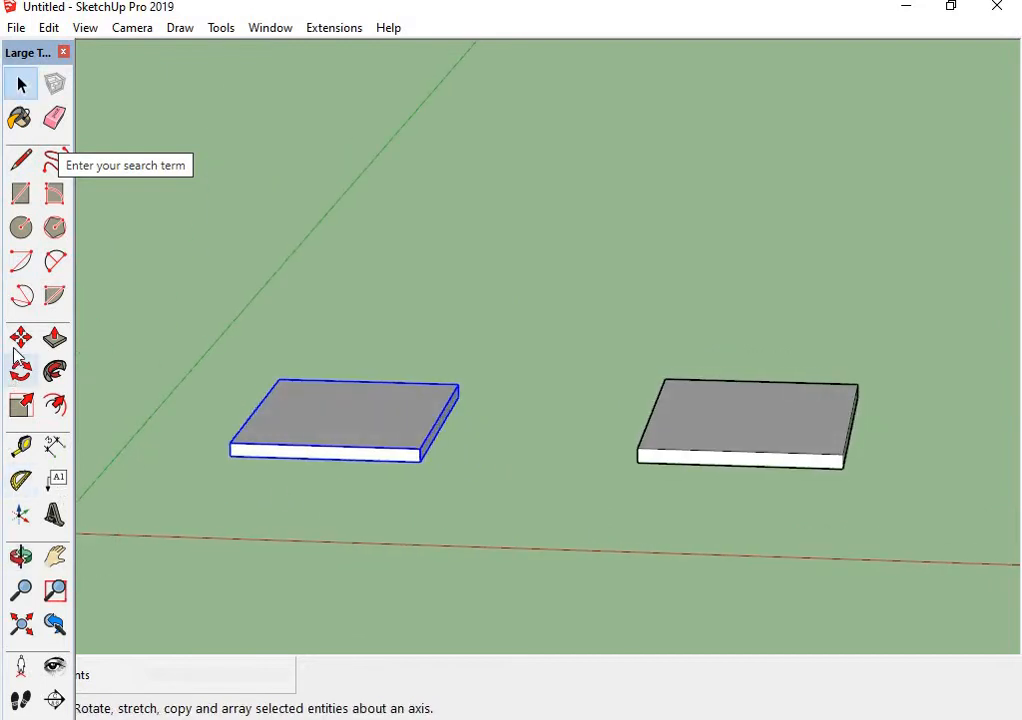
pyautogui.click(20, 339)
pyautogui.click(230, 459)
pyautogui.press('ctrl')
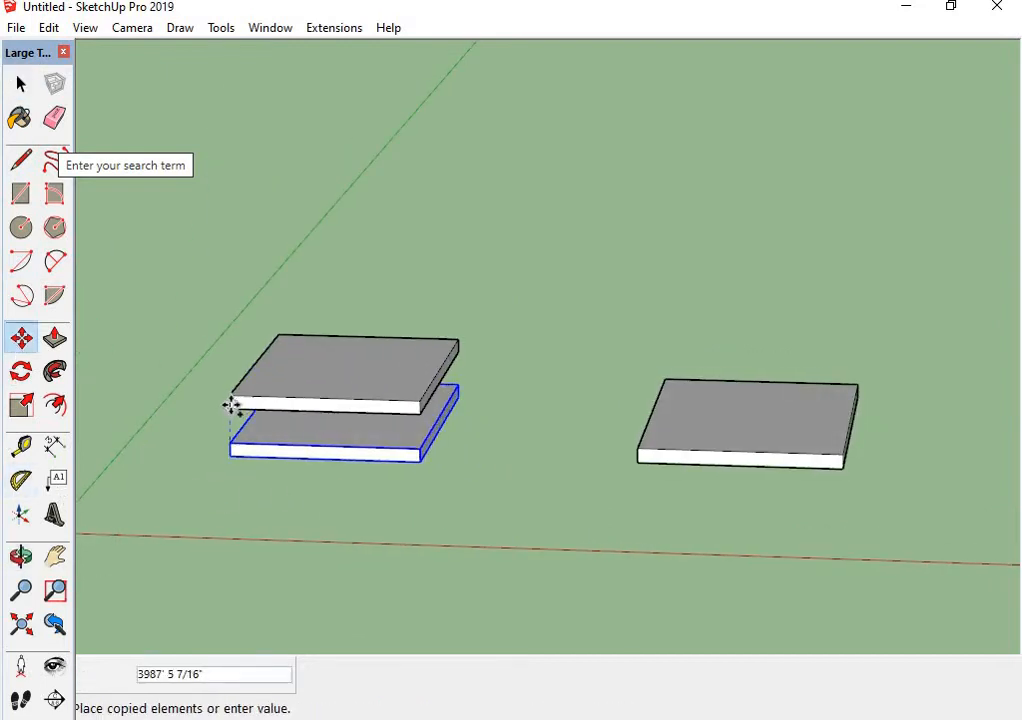
pyautogui.click(223, 398)
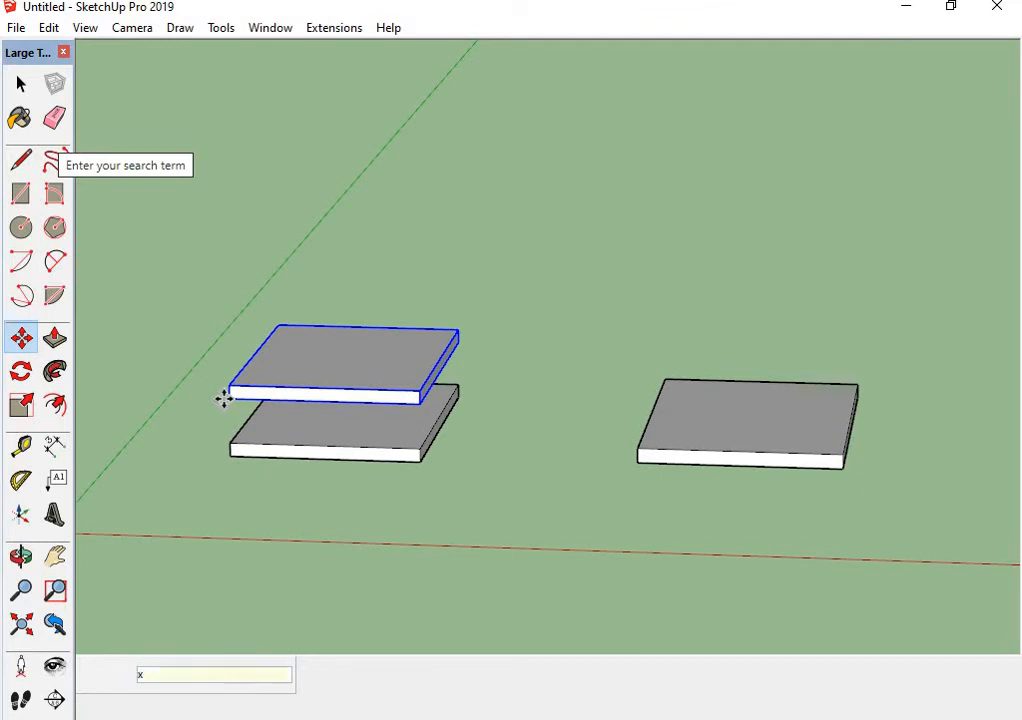
pyautogui.press('Return')
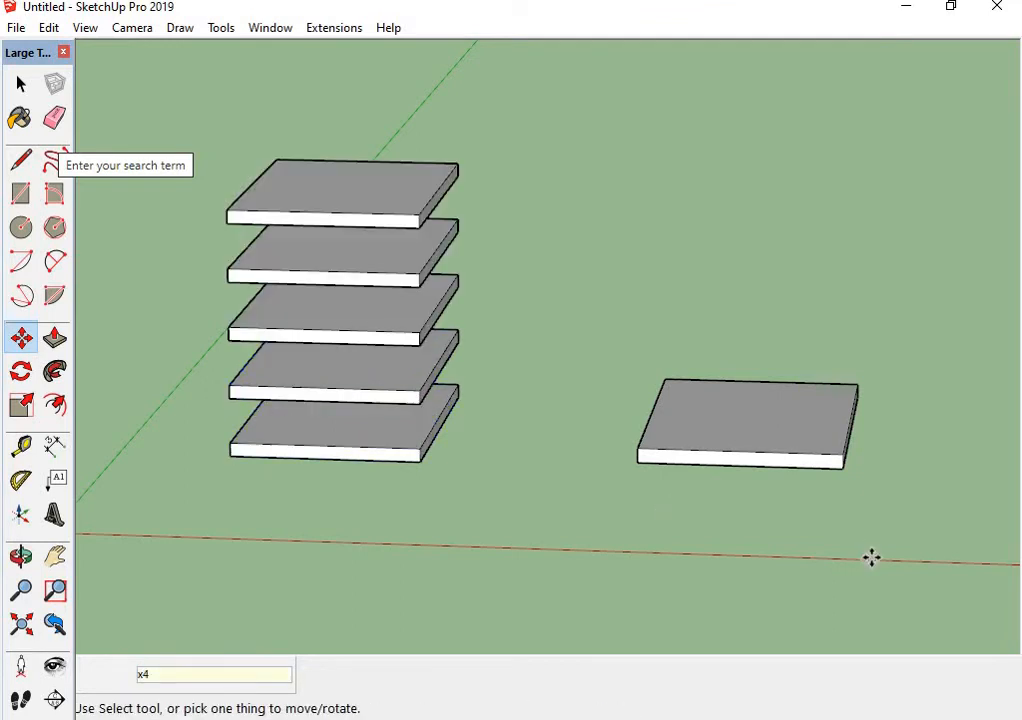
# Copy the component slab straight up about 5,587' with Move and array it as x4.
pyautogui.click(21, 84)
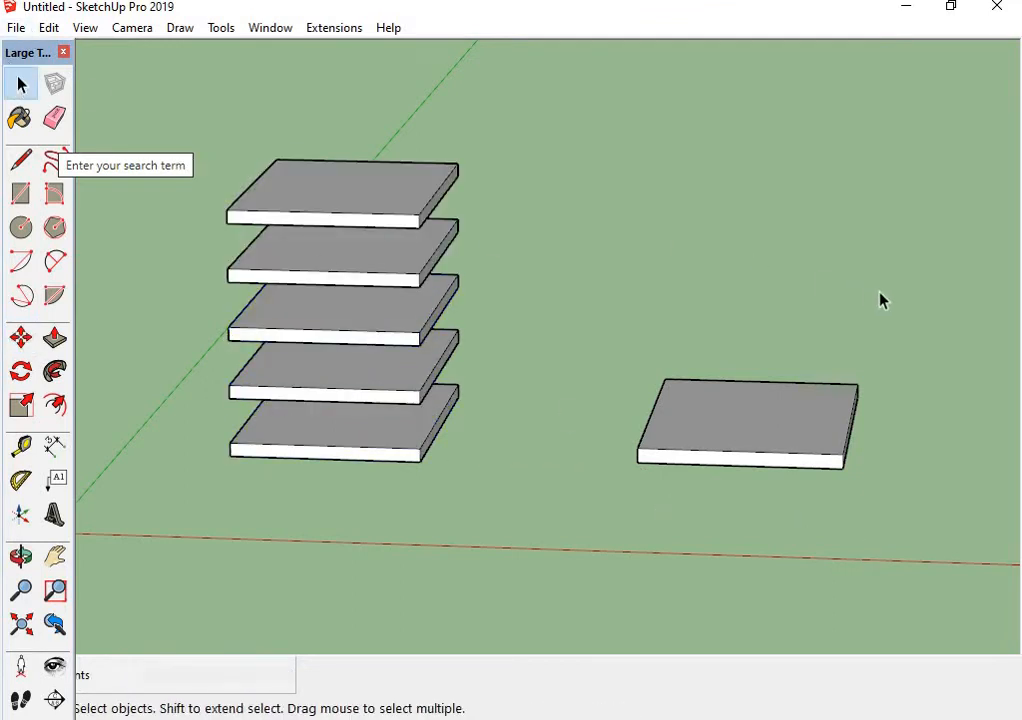
pyautogui.moveTo(609, 556); pyautogui.dragTo(605, 552)
pyautogui.click(21, 338)
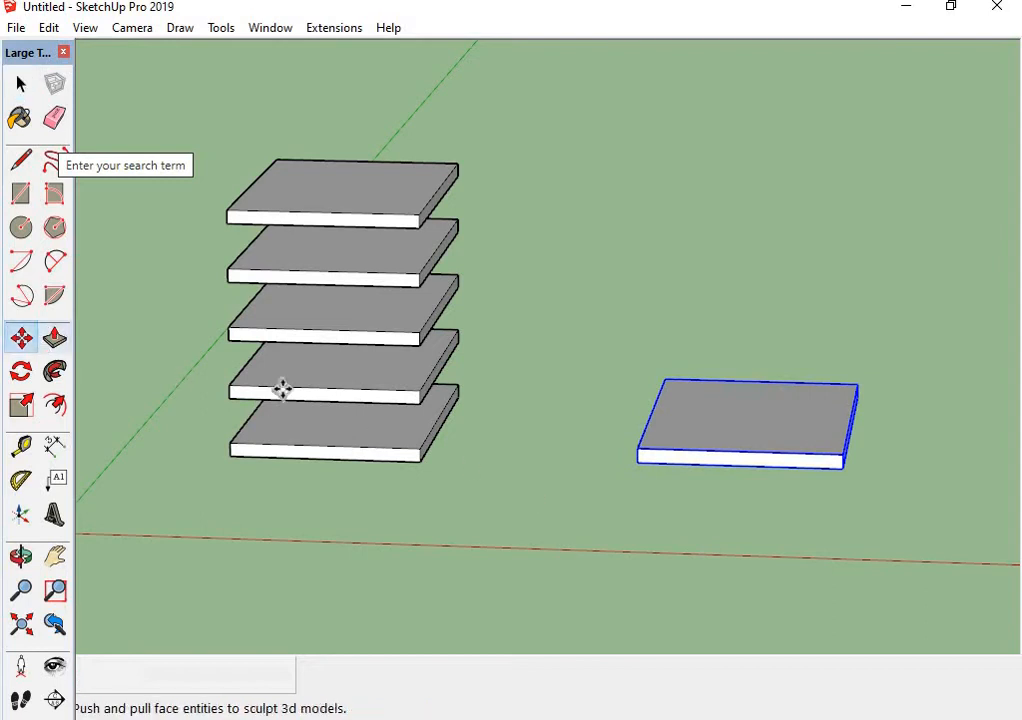
pyautogui.click(641, 465)
pyautogui.press('ctrl')
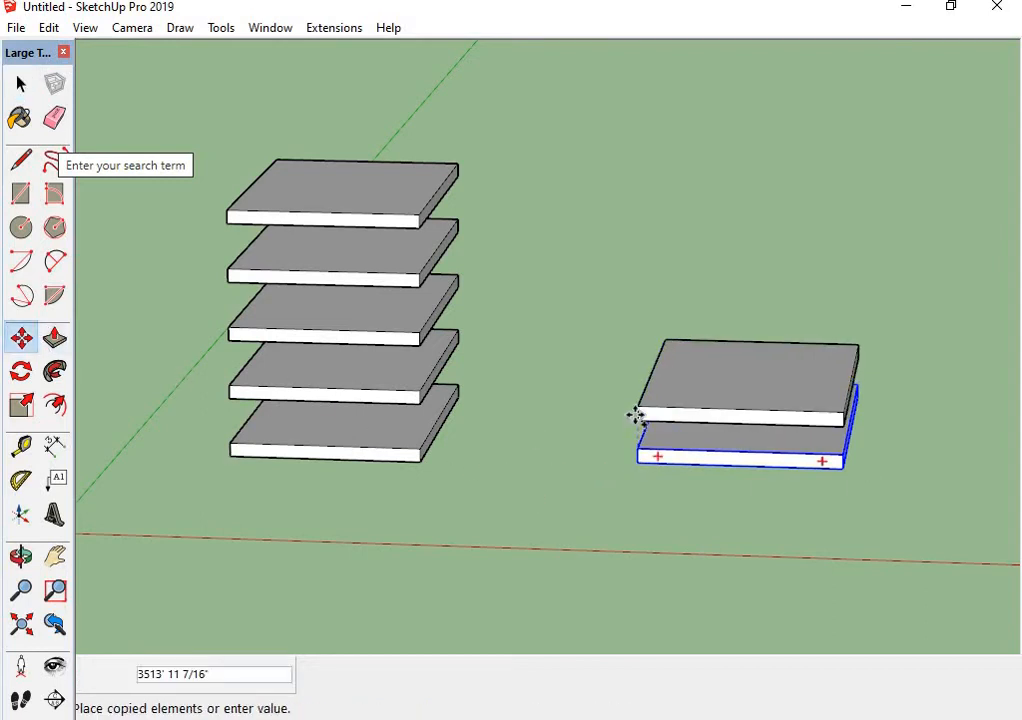
pyautogui.click(633, 396)
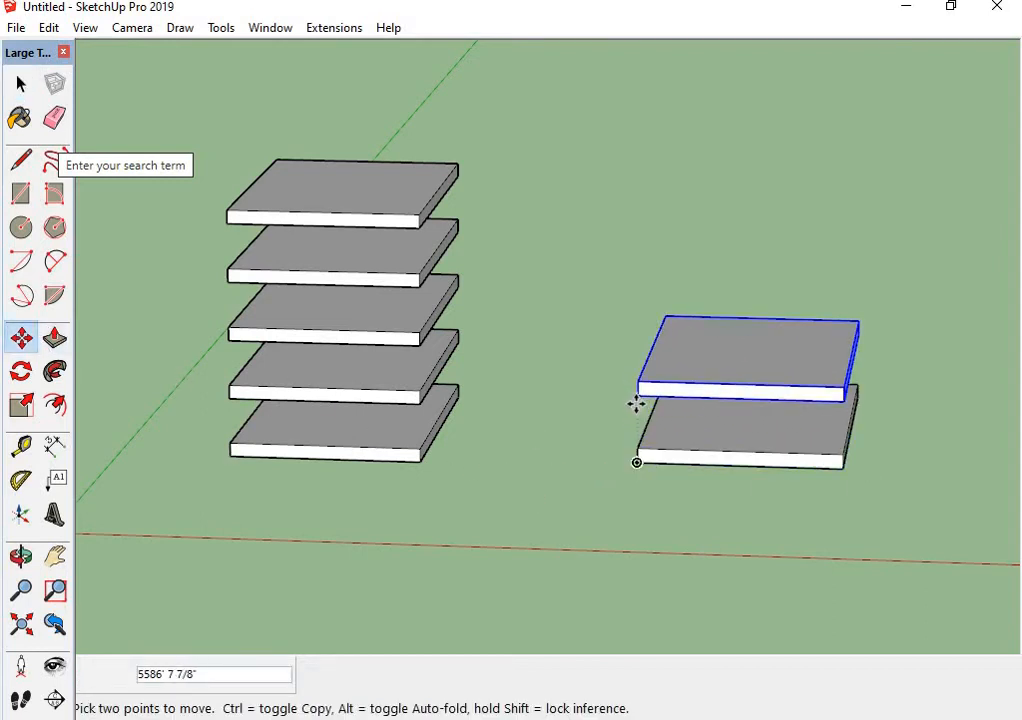
pyautogui.write('x4')
pyautogui.press('Return')
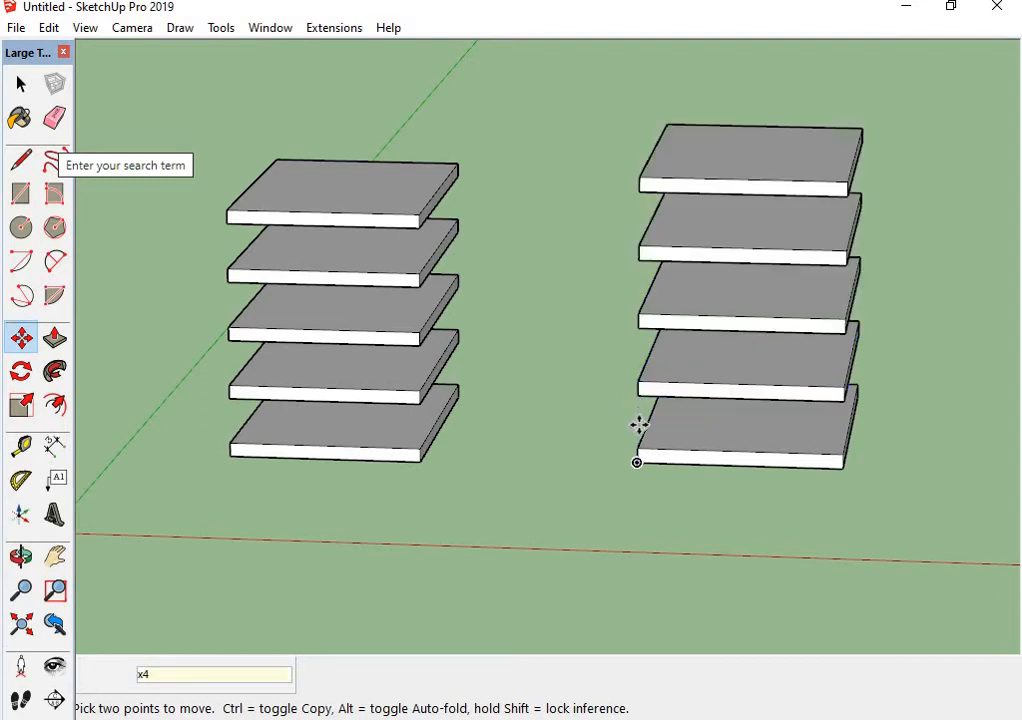
# Open the group stack's bottom slab for editing and draw a circle of about 870' radius near its top face's front corner at the origin.
pyautogui.moveTo(652, 527); pyautogui.dragTo(308, 358, button='middle')
pyautogui.click(22, 86)
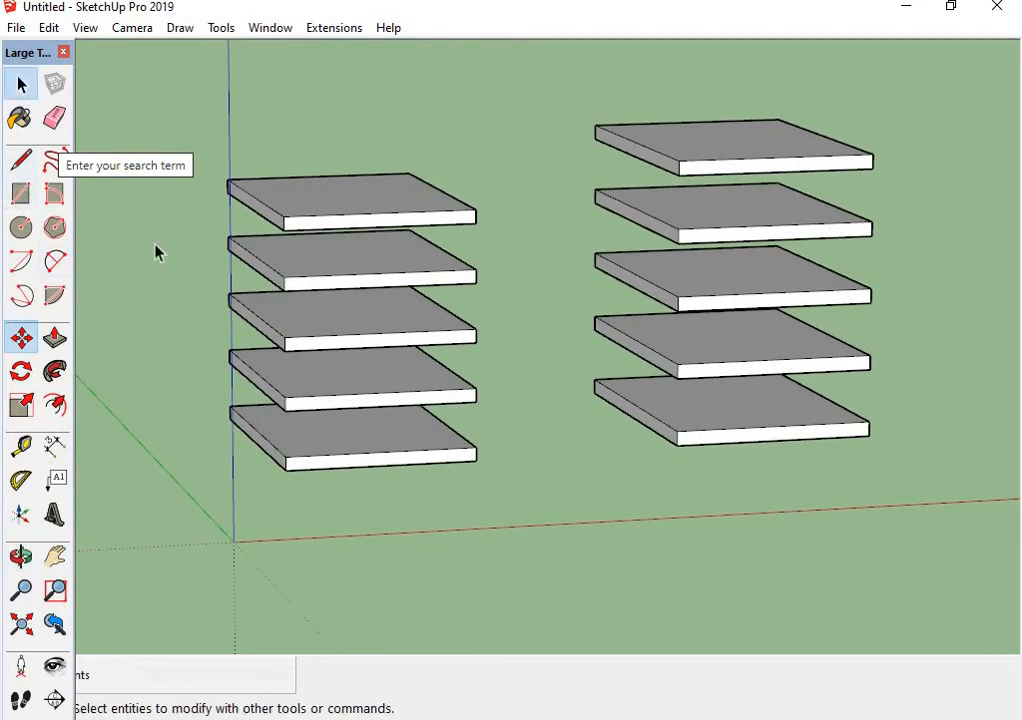
pyautogui.scroll(3, 319, 433)
pyautogui.moveTo(319, 433); pyautogui.dragTo(317, 513, button='middle')
pyautogui.doubleClick(277, 497)
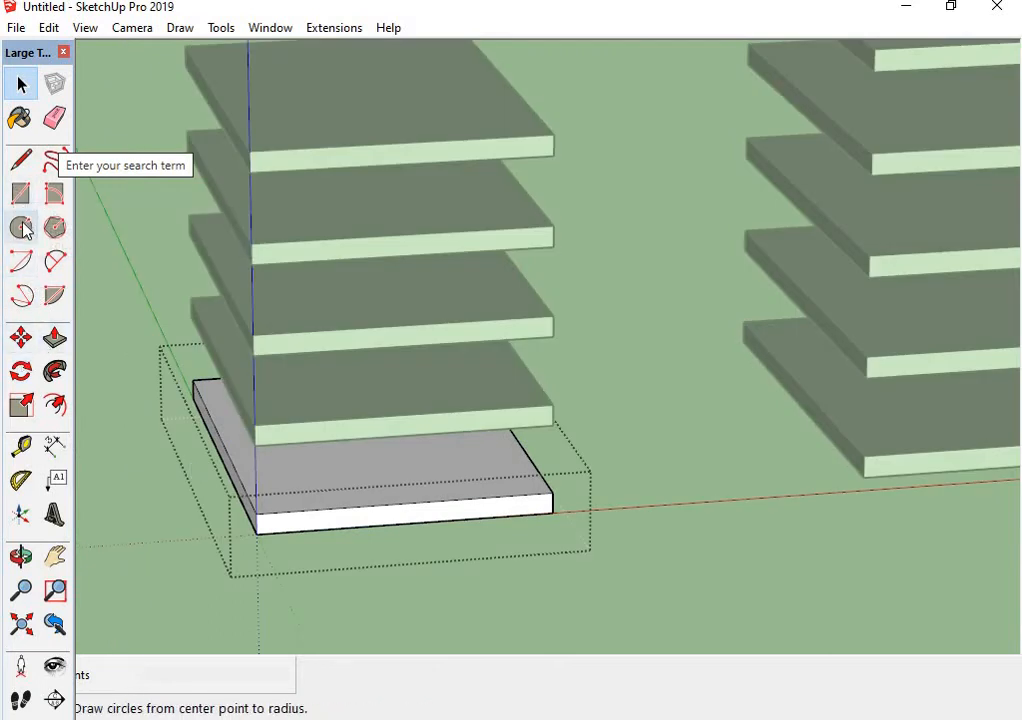
pyautogui.click(21, 227)
pyautogui.scroll(1, 300, 480)
pyautogui.click(266, 478)
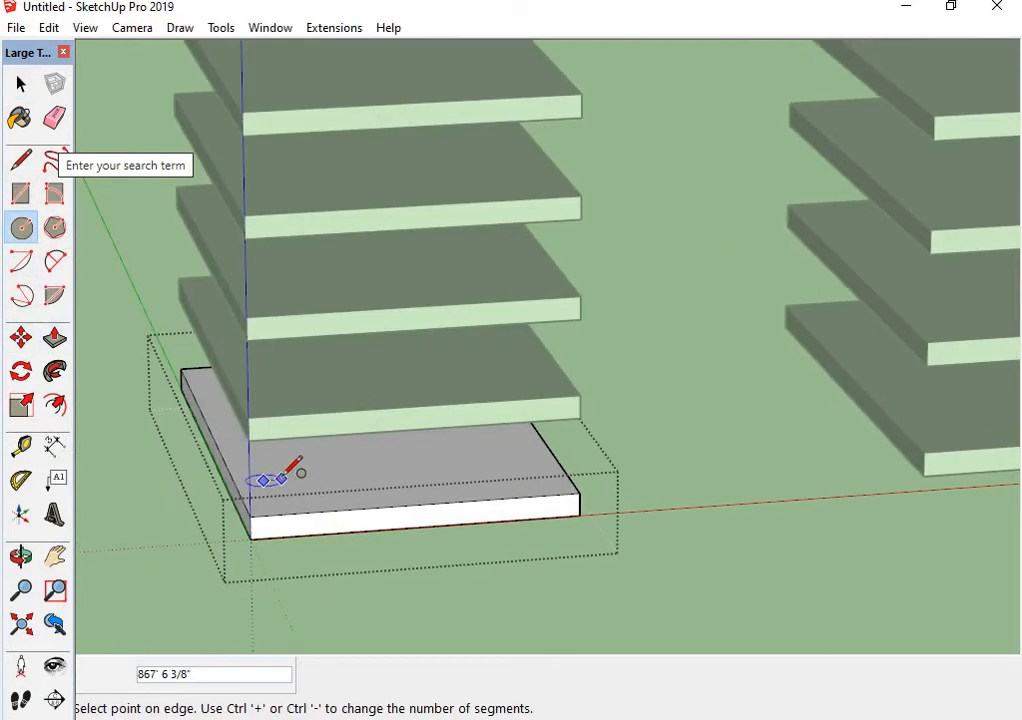
pyautogui.click(284, 477)
# Push/Pull the circle on the group stack's bottom slab upward about 3,013' into a column reaching the slab above.
pyautogui.click(54, 338)
pyautogui.scroll(2, 270, 485)
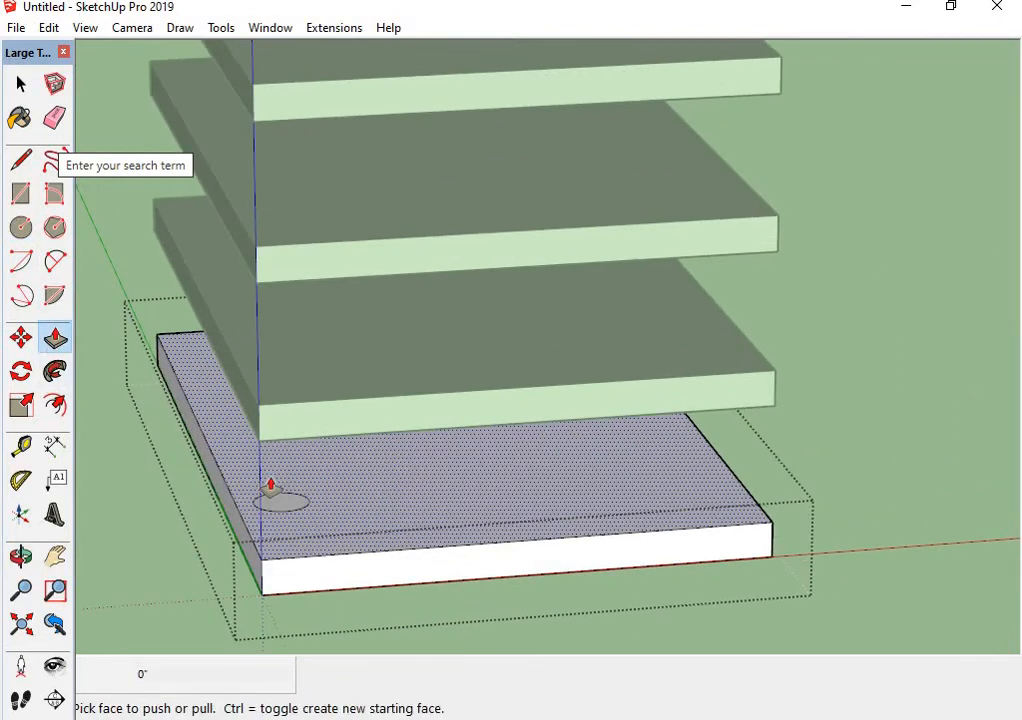
pyautogui.click(282, 500)
pyautogui.click(281, 502)
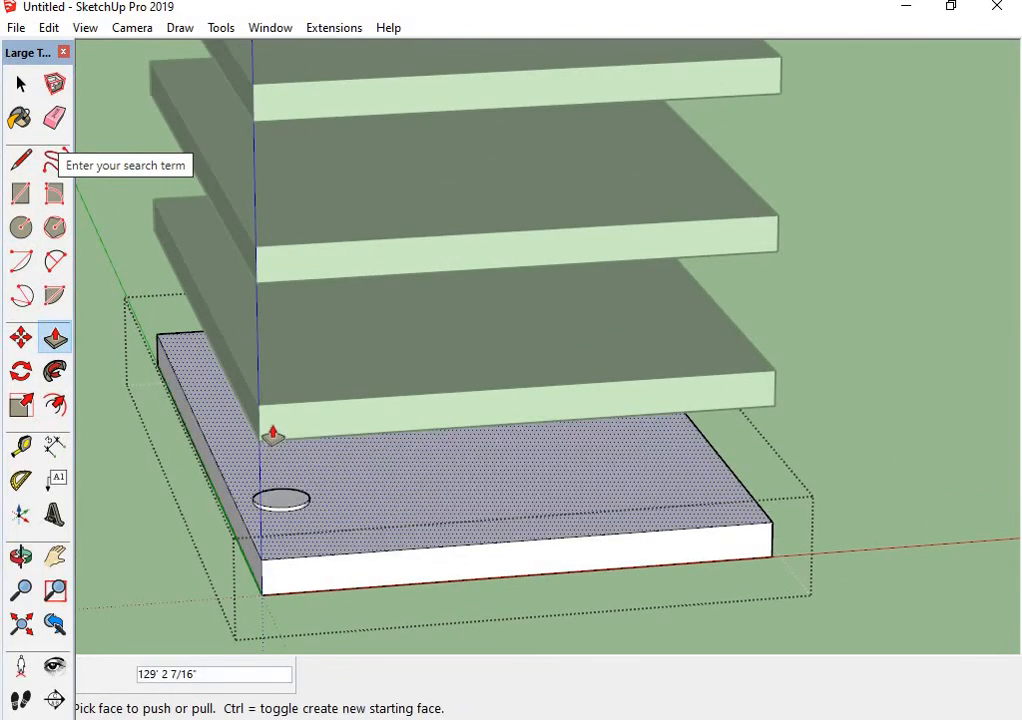
pyautogui.click(288, 500)
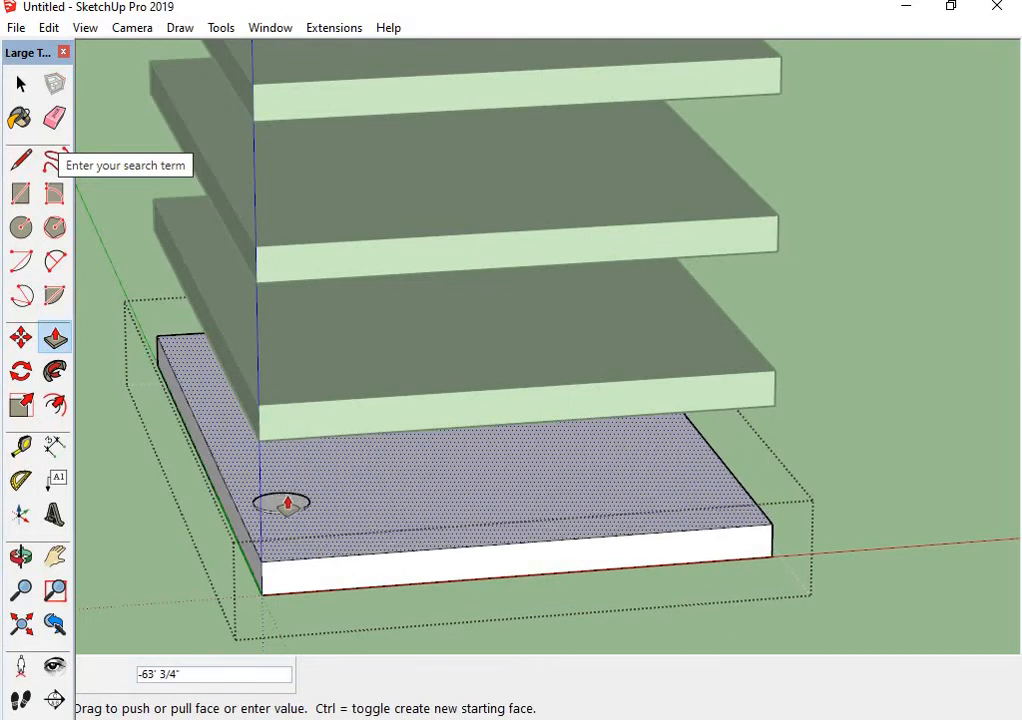
pyautogui.press('Escape')
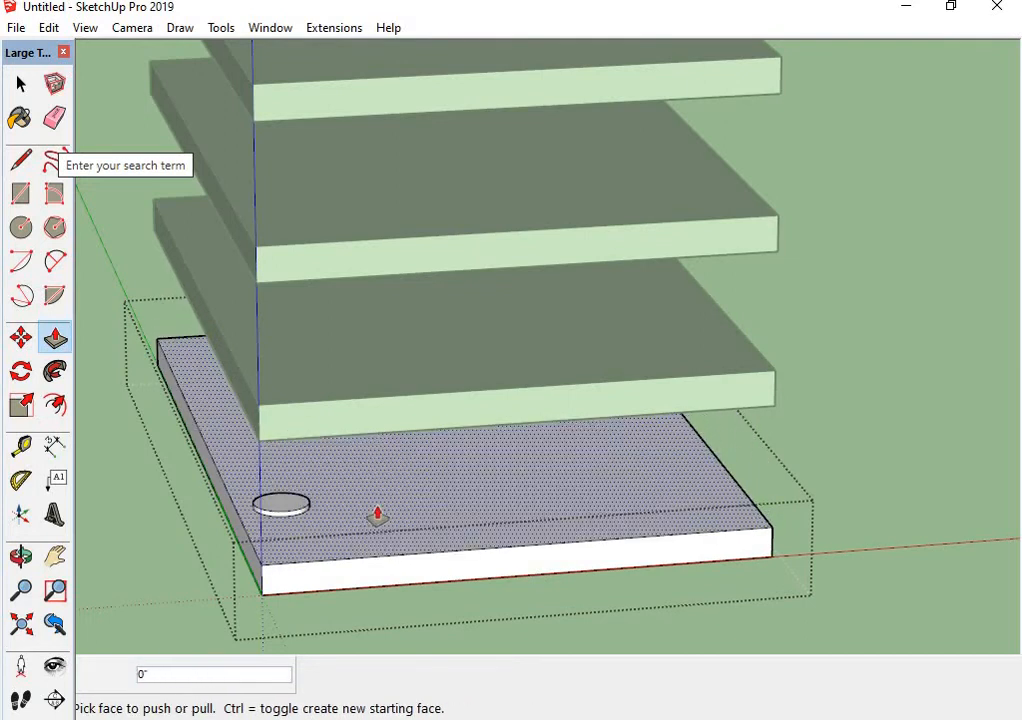
pyautogui.click(287, 500)
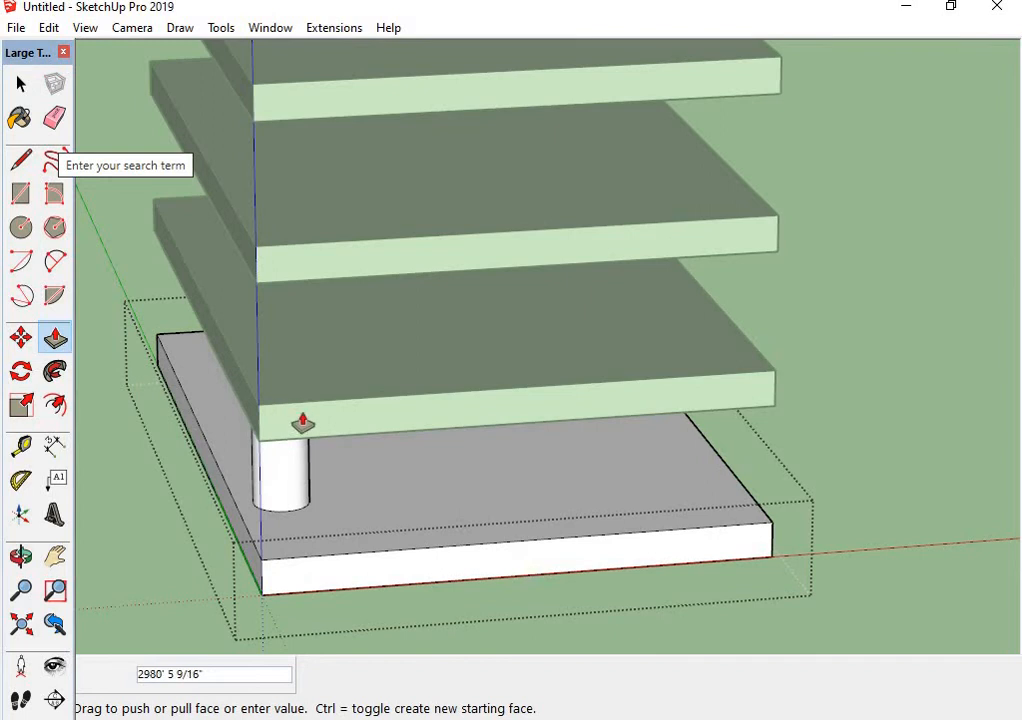
pyautogui.click(303, 423)
pyautogui.scroll(-6, 372, 506)
pyautogui.moveTo(468, 504); pyautogui.dragTo(335, 500, button='middle')
# Open the component stack's bottom slab for editing and draw a rectangle about 1,238' by 968' at its top face's front corner by the origin.
pyautogui.click(21, 86)
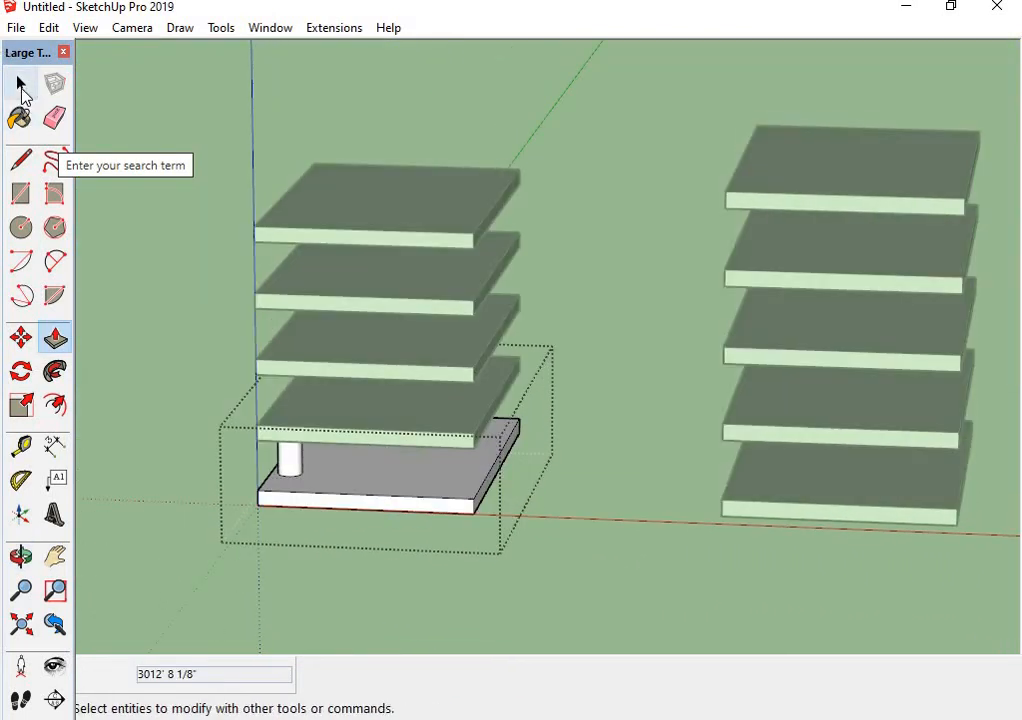
pyautogui.click(21, 86)
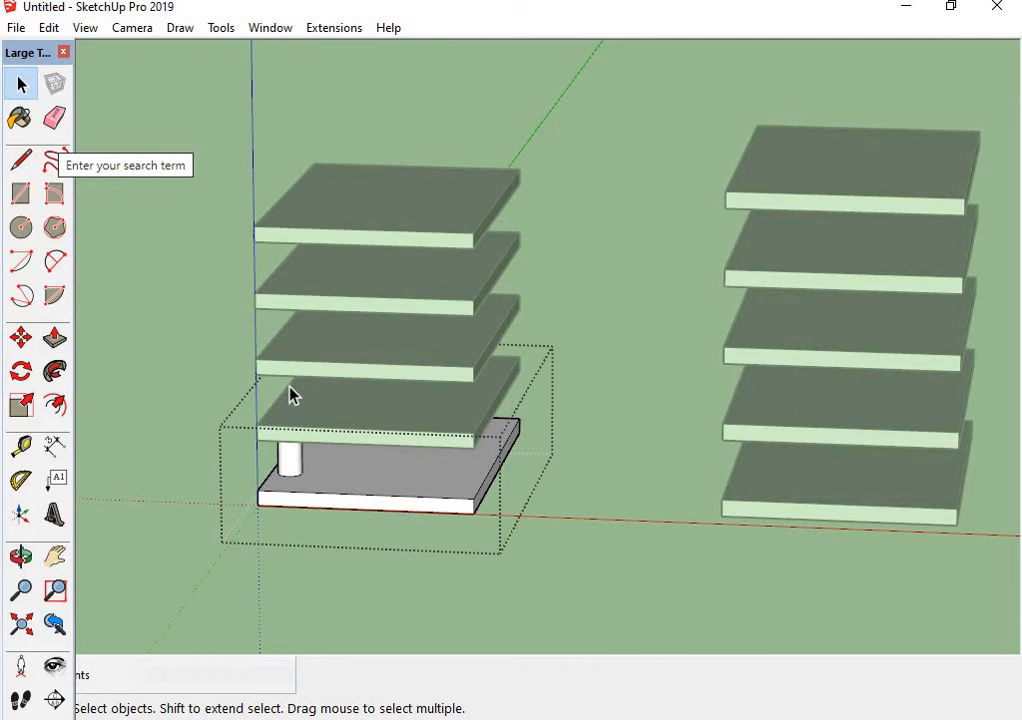
pyautogui.click(714, 370)
pyautogui.doubleClick(781, 499)
pyautogui.moveTo(805, 522); pyautogui.dragTo(892, 533, button='middle')
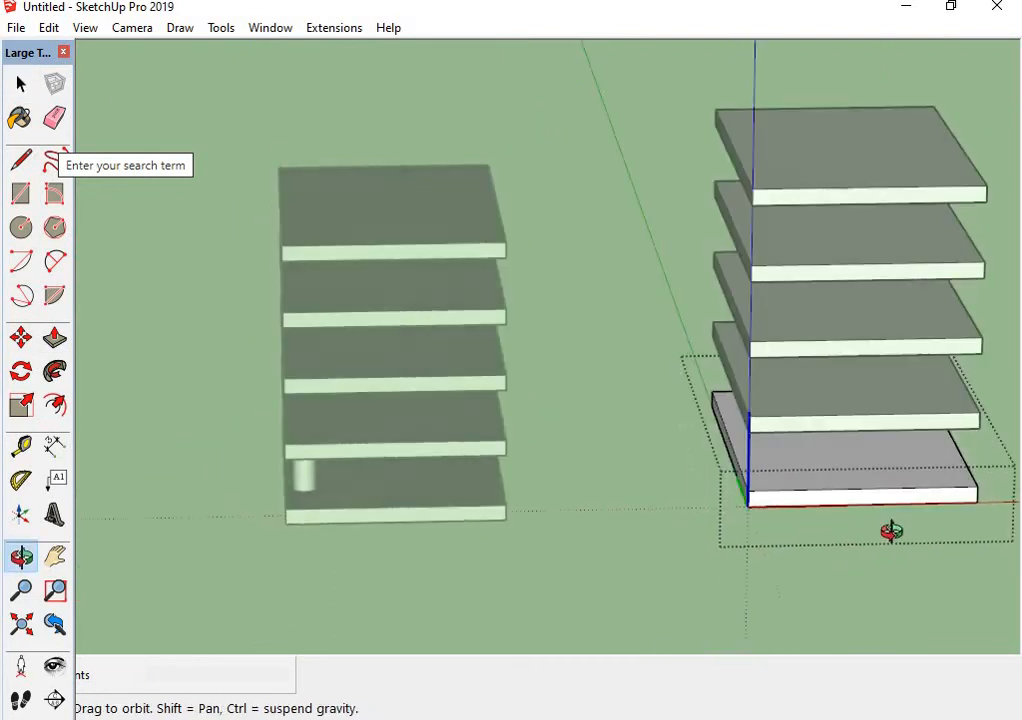
pyautogui.scroll(3, 846, 488)
pyautogui.moveTo(846, 488); pyautogui.dragTo(744, 597, button='middle')
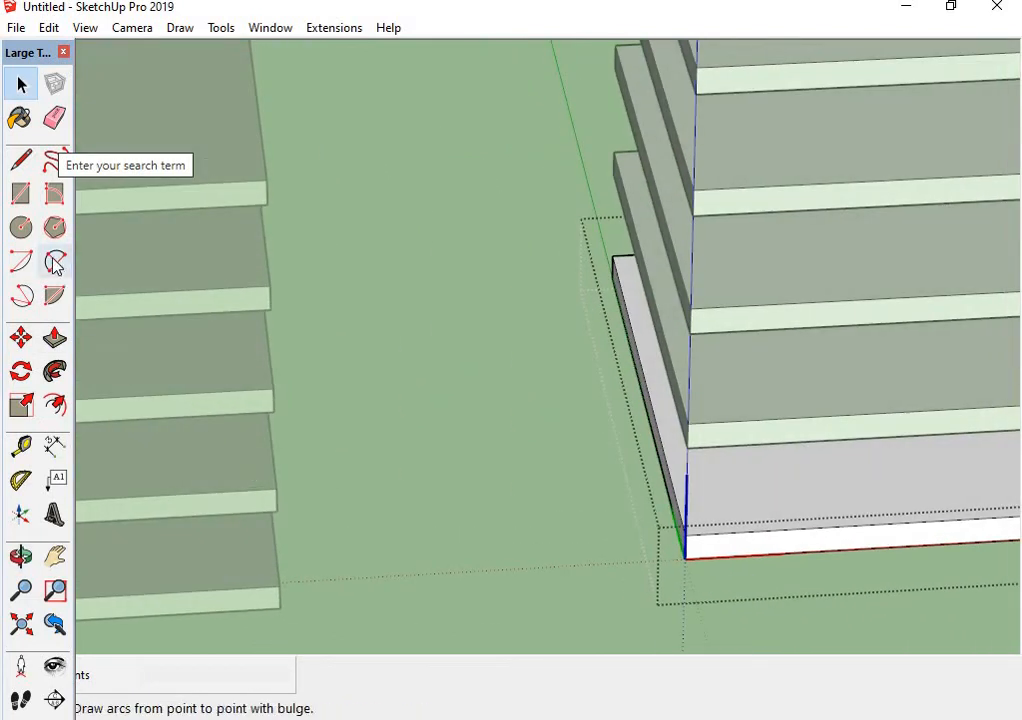
pyautogui.click(24, 195)
pyautogui.scroll(1, 696, 556)
pyautogui.scroll(2, 703, 554)
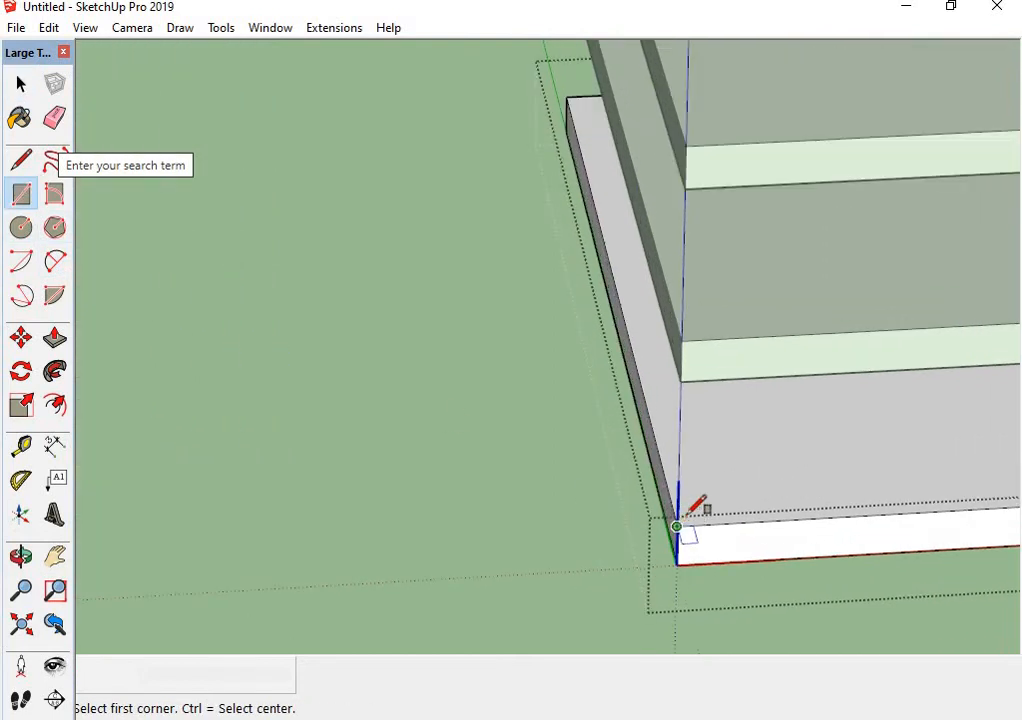
pyautogui.click(689, 511)
pyautogui.press('Escape')
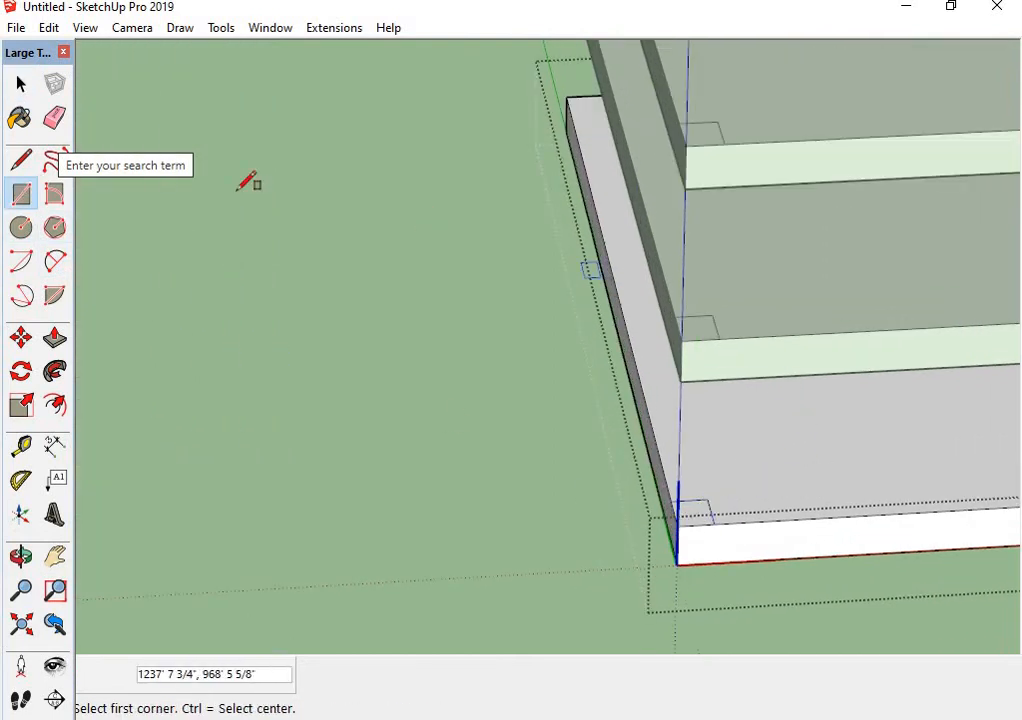
# Push/Pull the corner rectangle up slightly and extend it from a new starting face by about 4,165' into a column meeting the slab above.
pyautogui.click(21, 84)
pyautogui.click(54, 340)
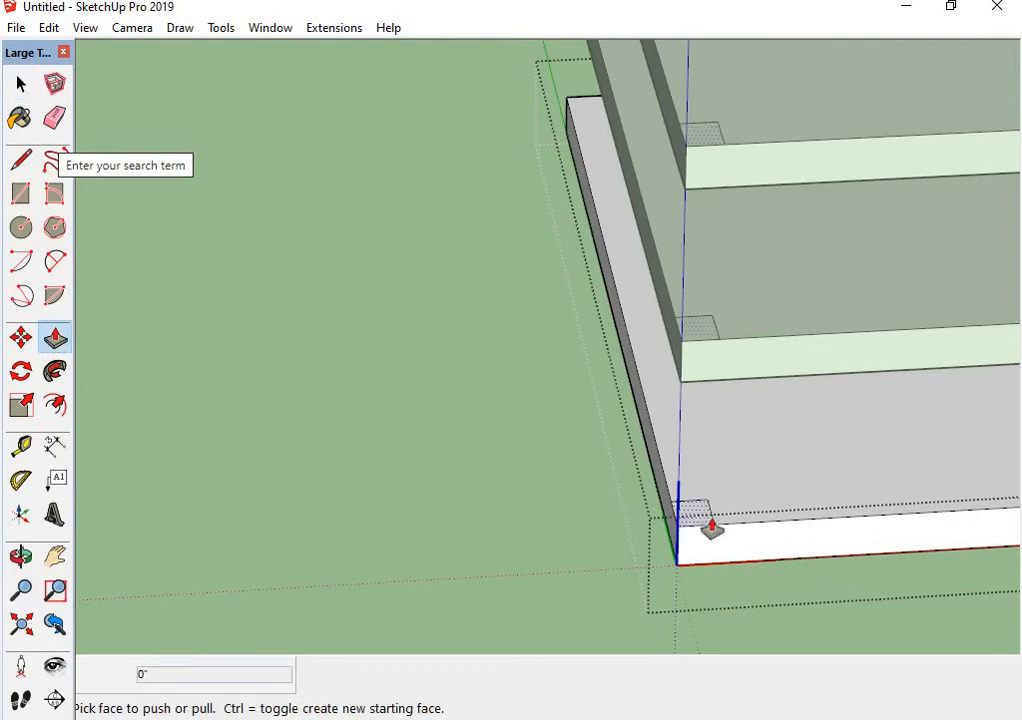
pyautogui.click(697, 519)
pyautogui.click(700, 505)
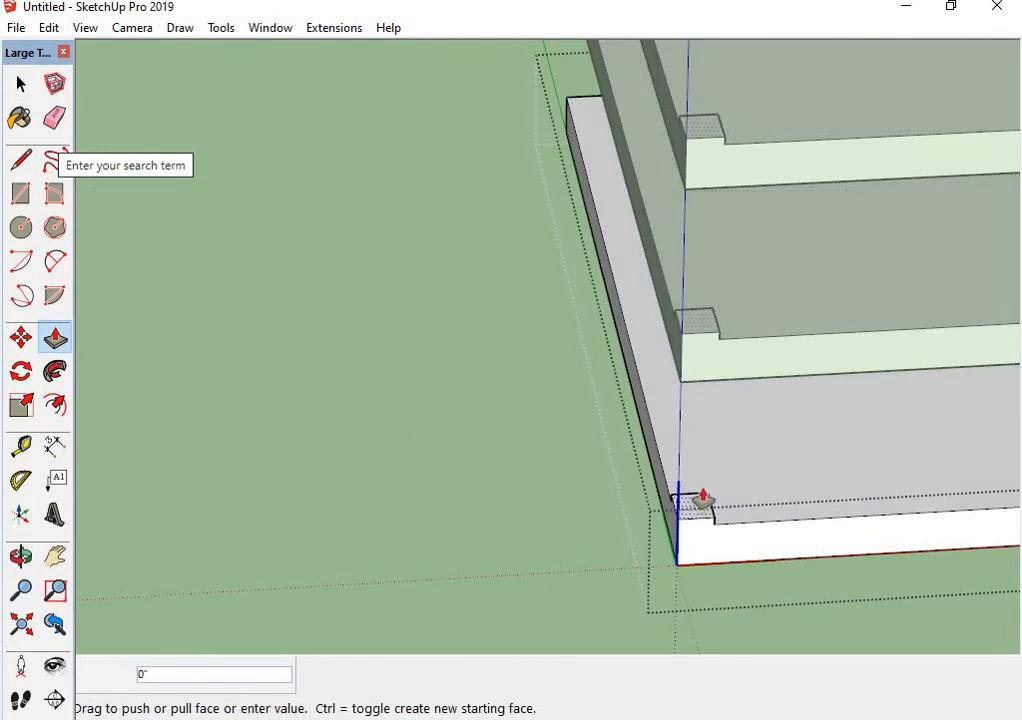
pyautogui.press('ctrl')
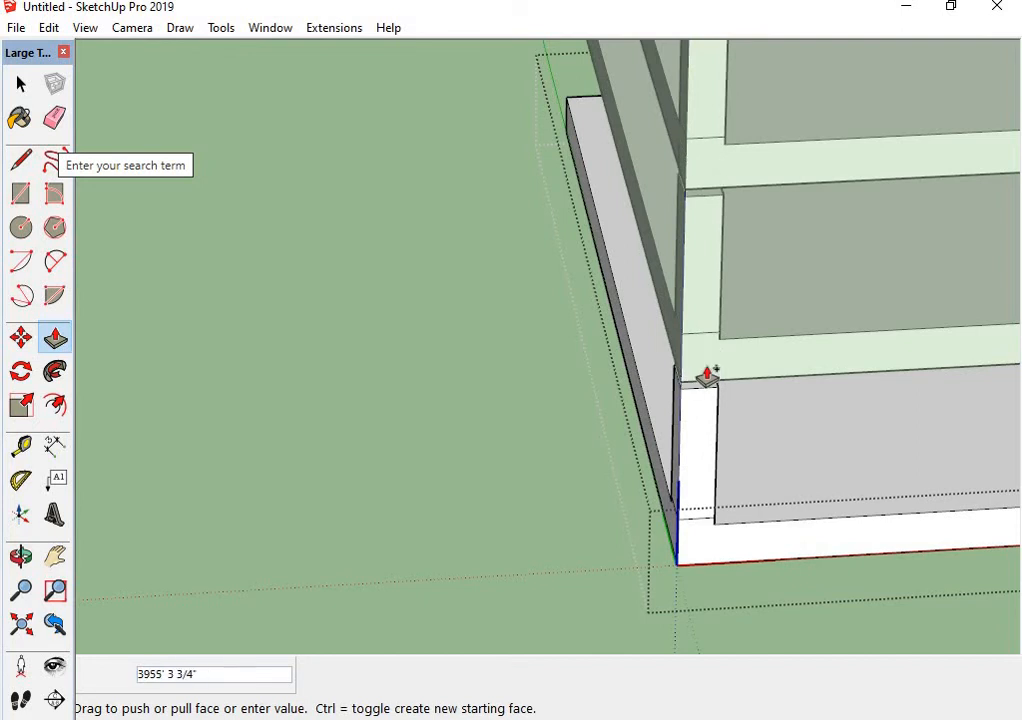
pyautogui.click(708, 435)
pyautogui.scroll(-1, 690, 608)
pyautogui.moveTo(762, 588); pyautogui.dragTo(718, 545, button='middle')
pyautogui.scroll(-5, 574, 500)
# Open the component stack's top slab for editing and draw a hexagon of about 3,166' radius near the middle of its top face.
pyautogui.click(22, 84)
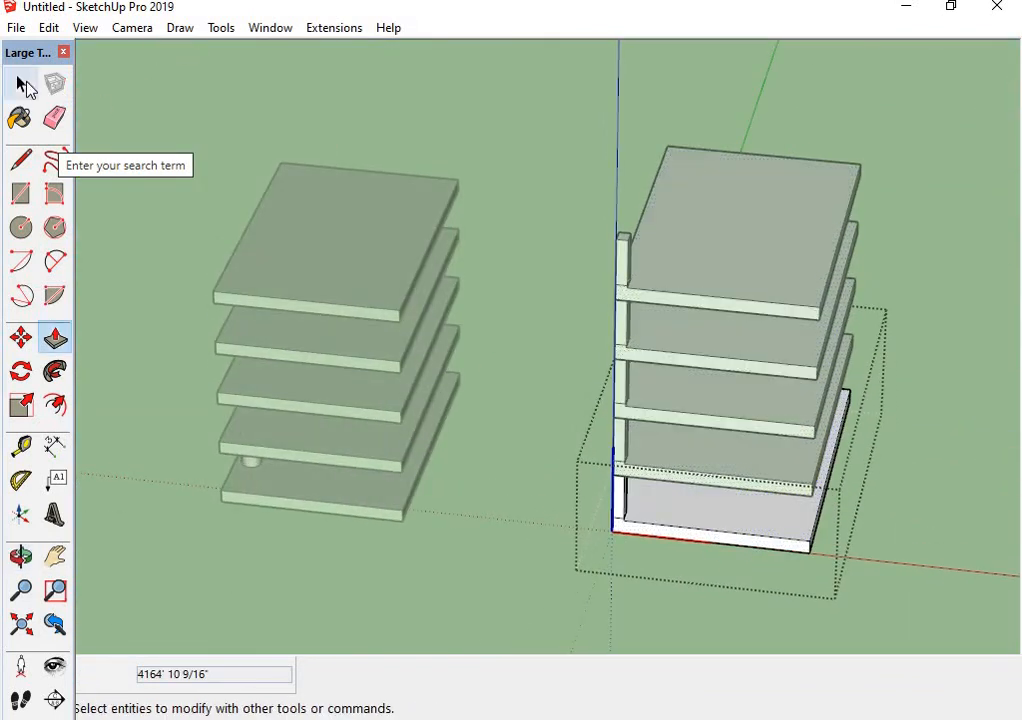
pyautogui.doubleClick(805, 267)
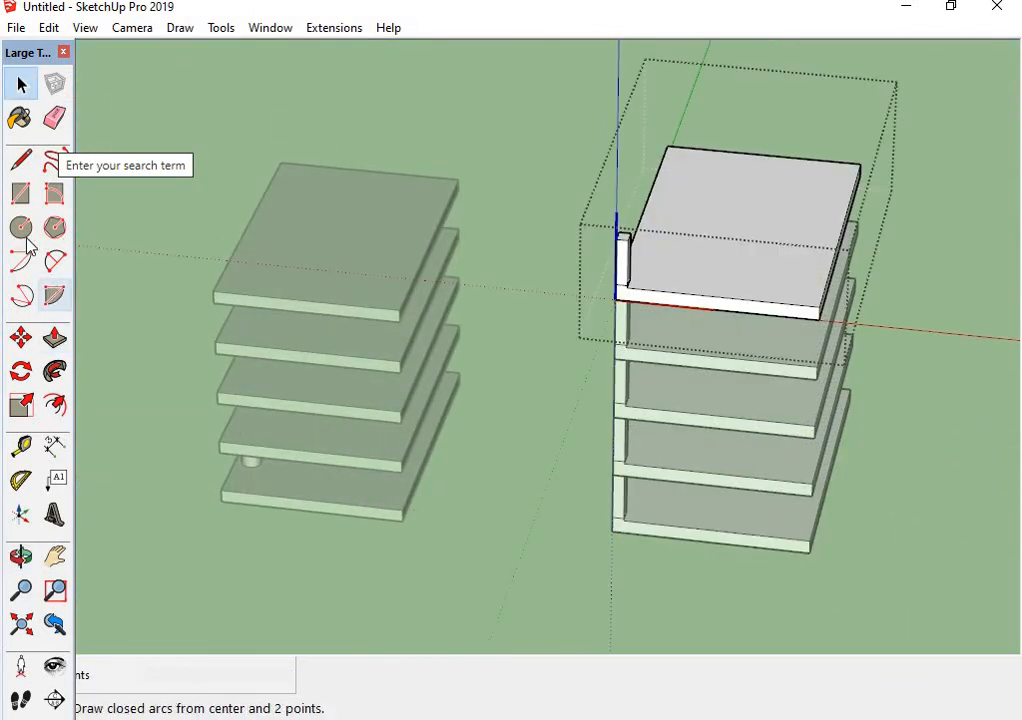
pyautogui.click(55, 227)
pyautogui.click(731, 231)
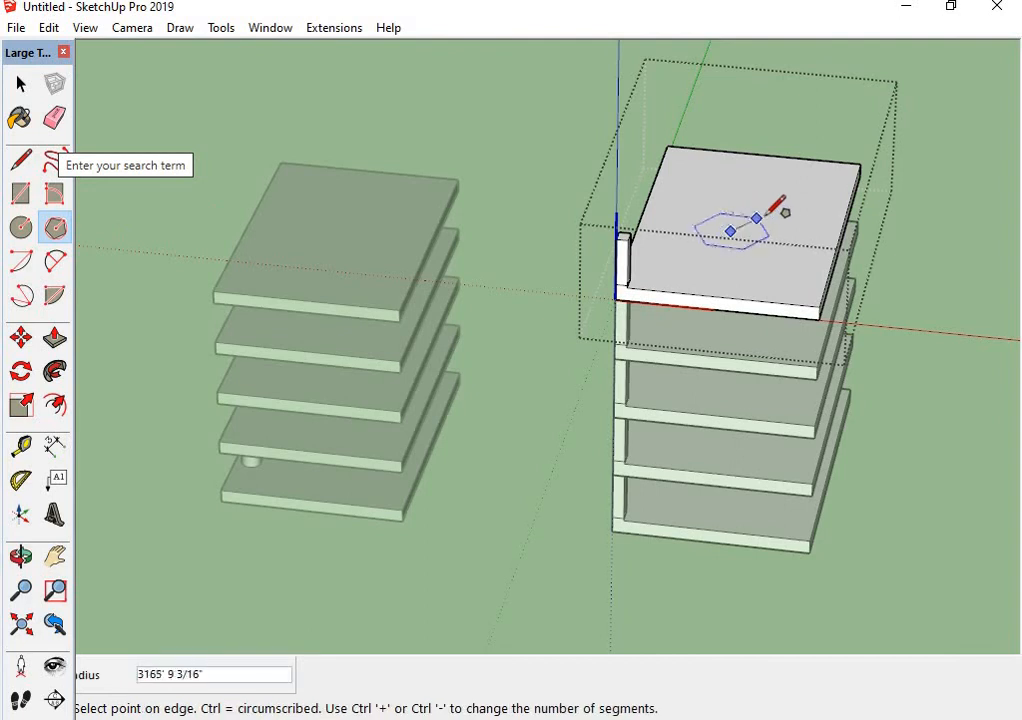
pyautogui.click(764, 216)
pyautogui.moveTo(790, 230)
pyautogui.mouseDown(button='middle')
pyautogui.moveTo(630, 150)
pyautogui.moveTo(675, 198)
pyautogui.moveTo(660, 200)
pyautogui.mouseUp(button='middle')
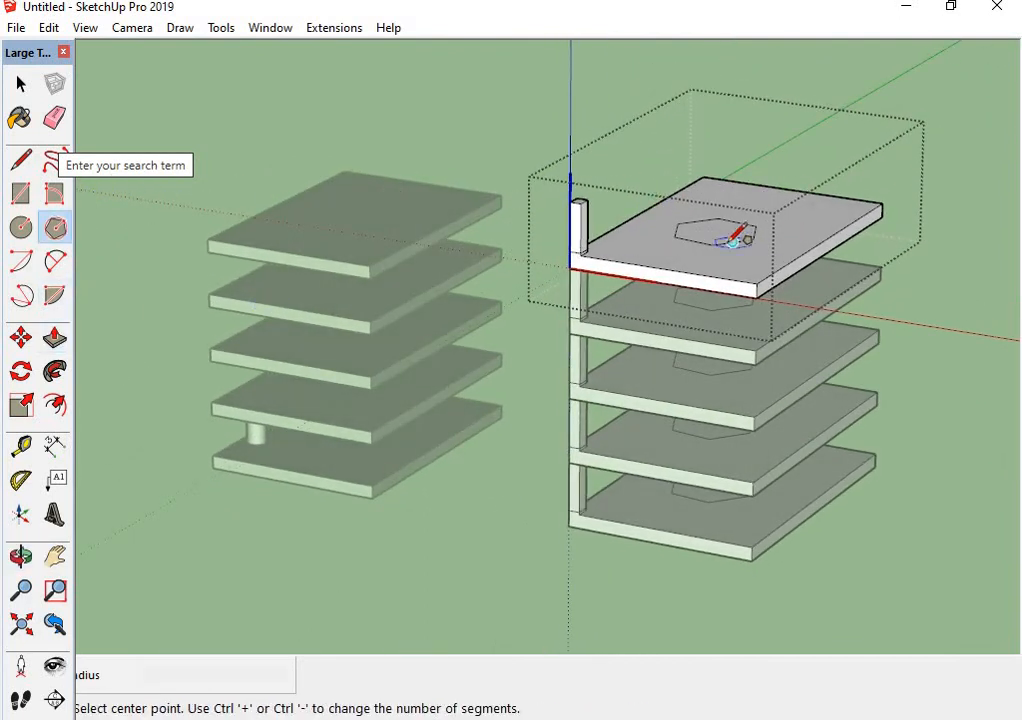
# Push/Pull the hexagon down about 1,204' through the slab to cut an opening, and leave component editing.
pyautogui.click(54, 338)
pyautogui.click(716, 236)
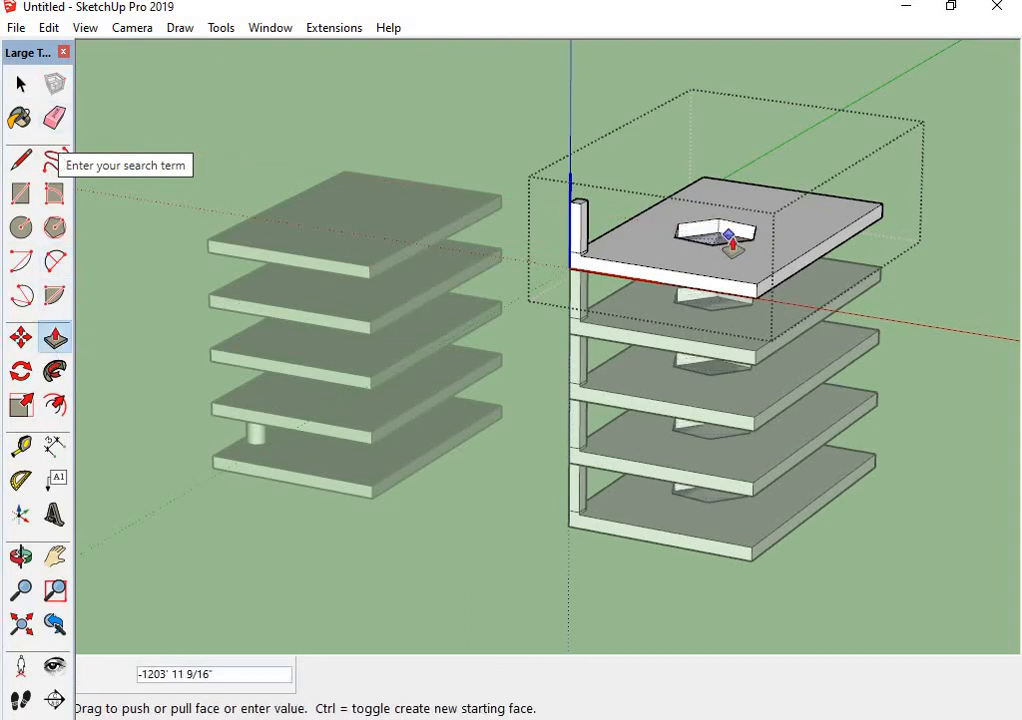
pyautogui.click(810, 271)
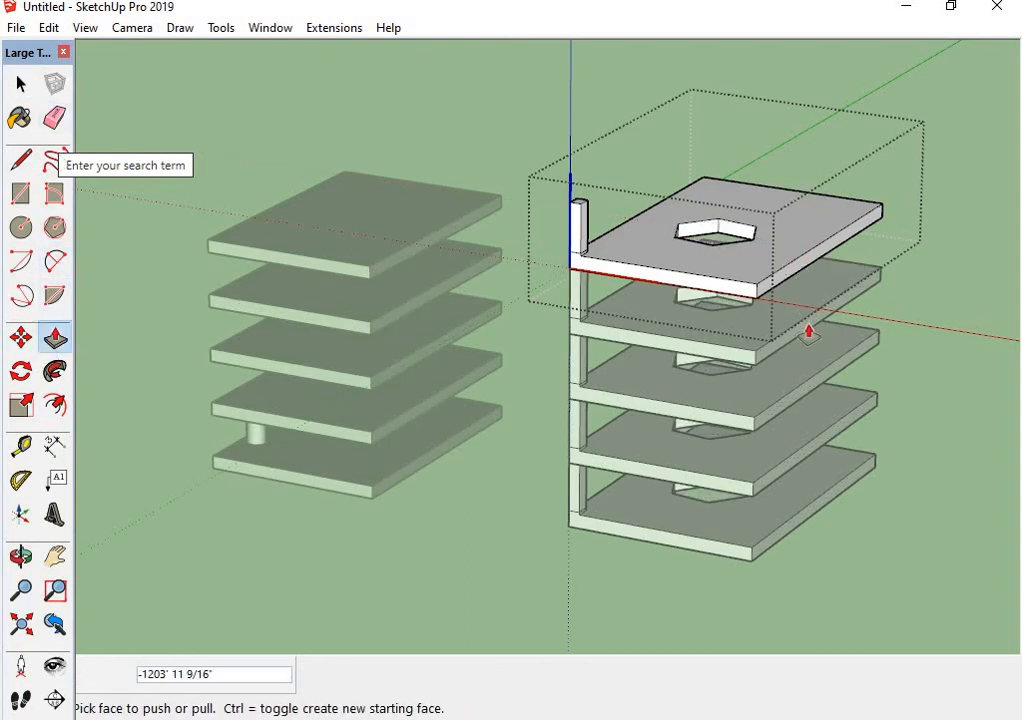
pyautogui.moveTo(810, 271); pyautogui.dragTo(650, 250, button='middle')
pyautogui.press('space')
pyautogui.scroll(-5, 392, 252)
pyautogui.scroll(-2, 755, 450)
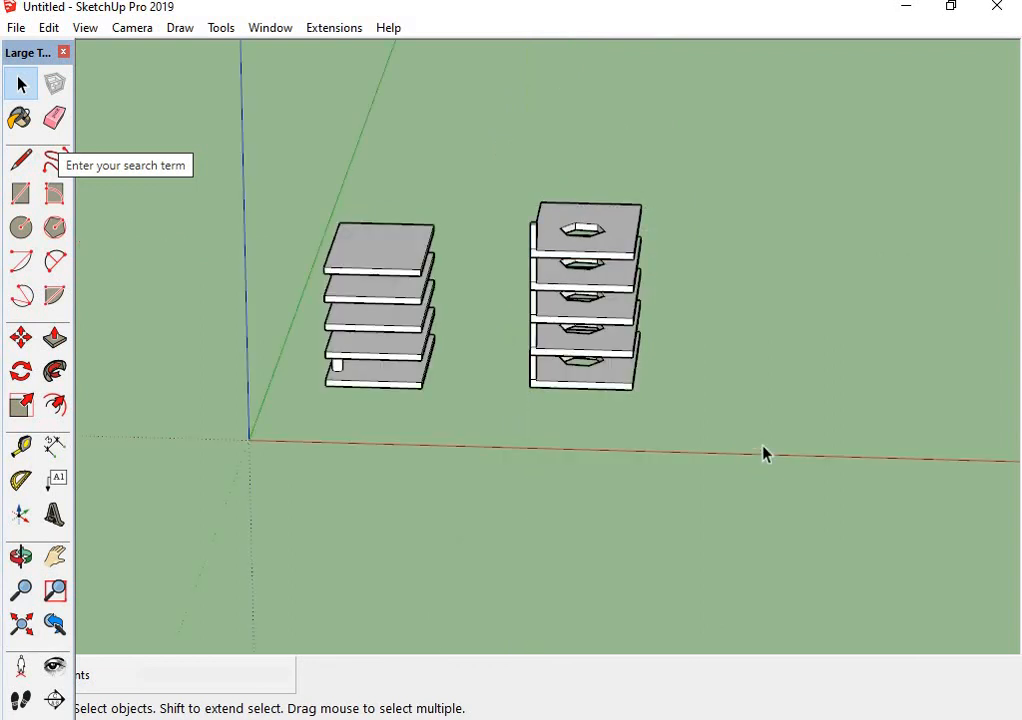
pyautogui.moveTo(762, 452); pyautogui.dragTo(697, 420, button='middle')
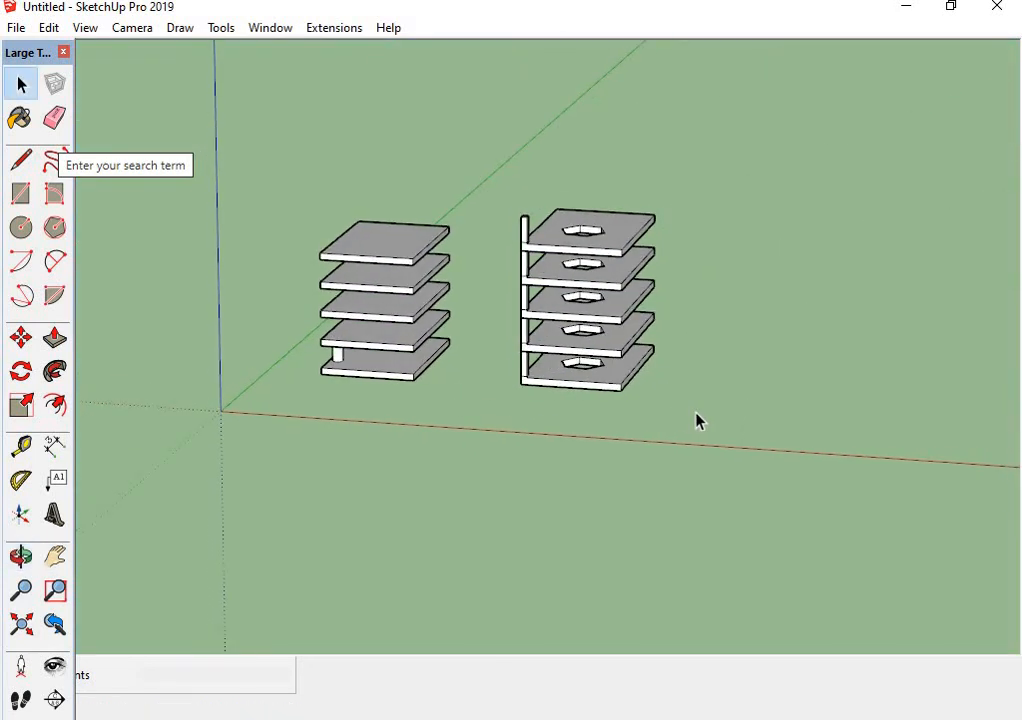